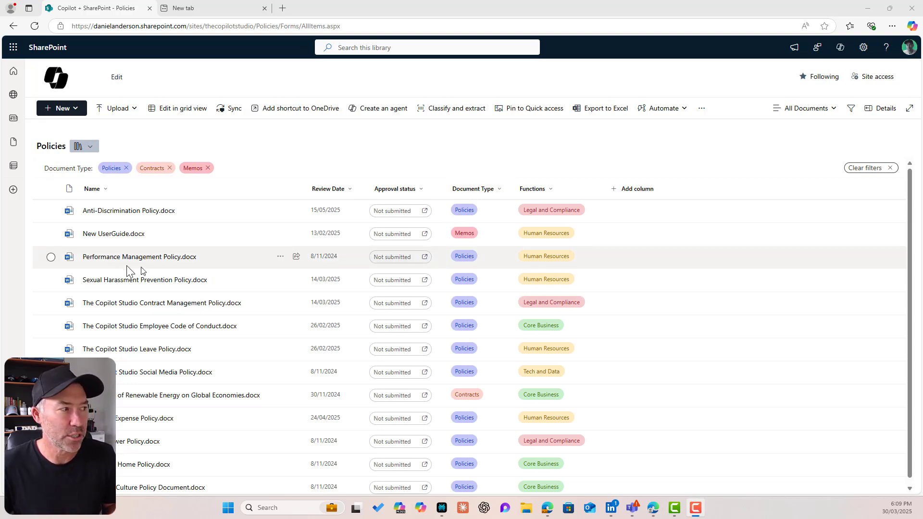
Select the Anti-Discrimination, New UserGuide, Performance Management and Sexual Harassment Prevention documents and create an agent from them.
left_click(50, 211)
left_click(51, 233)
left_click(50, 257)
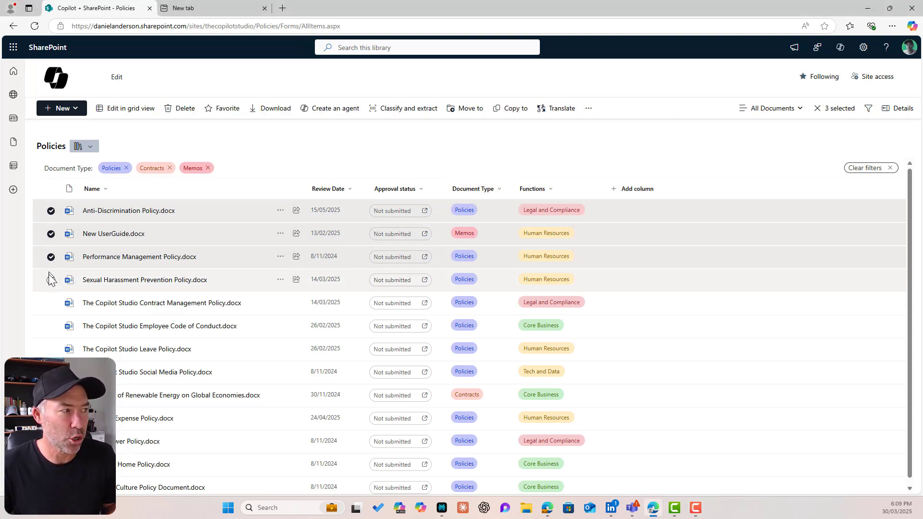
left_click(51, 280)
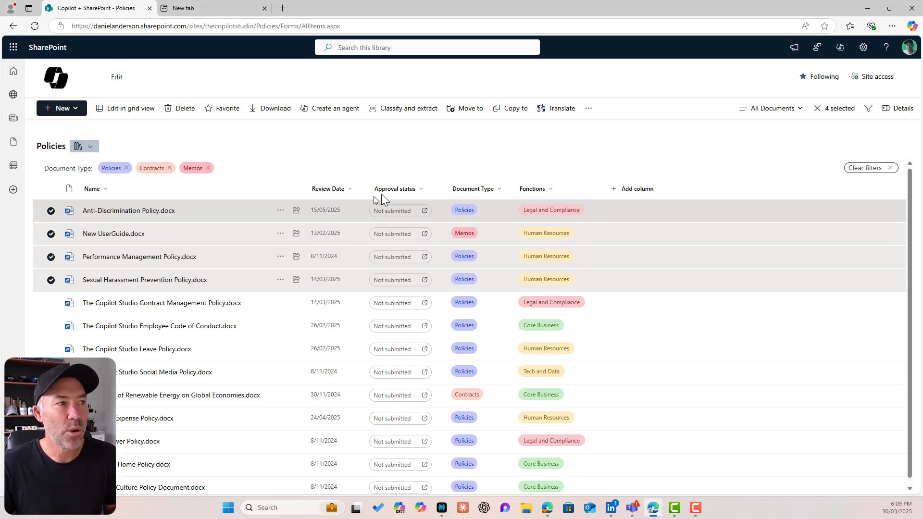
left_click(333, 112)
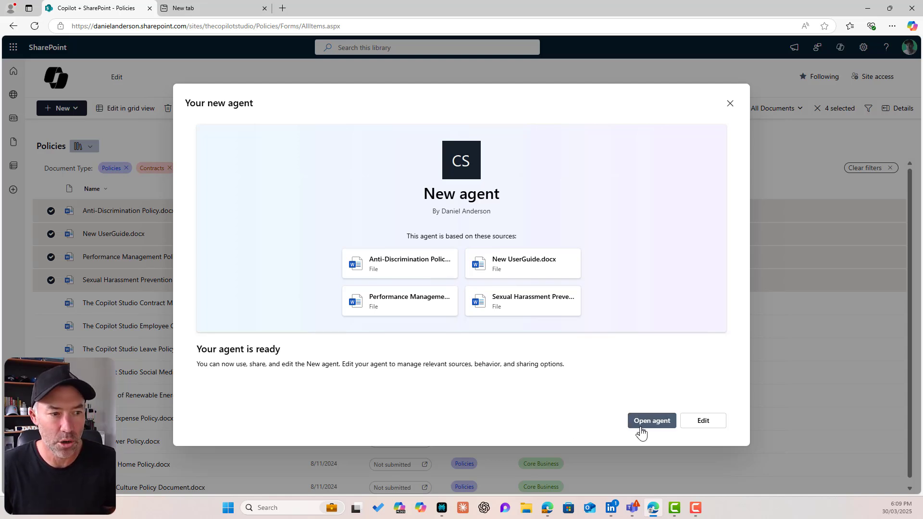
Rename the agent to Nala, review its Sources and Behavior tabs, and save it as Nala.agent.
left_click(704, 421)
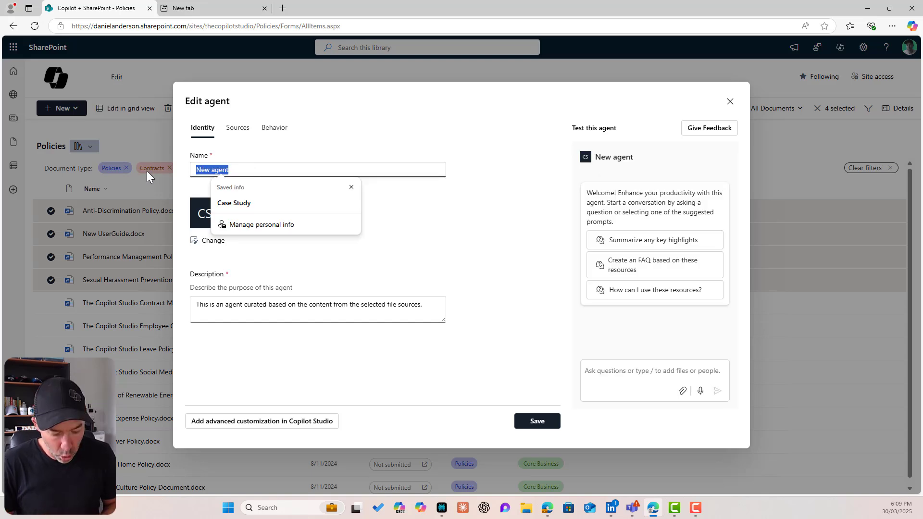
type("Nala")
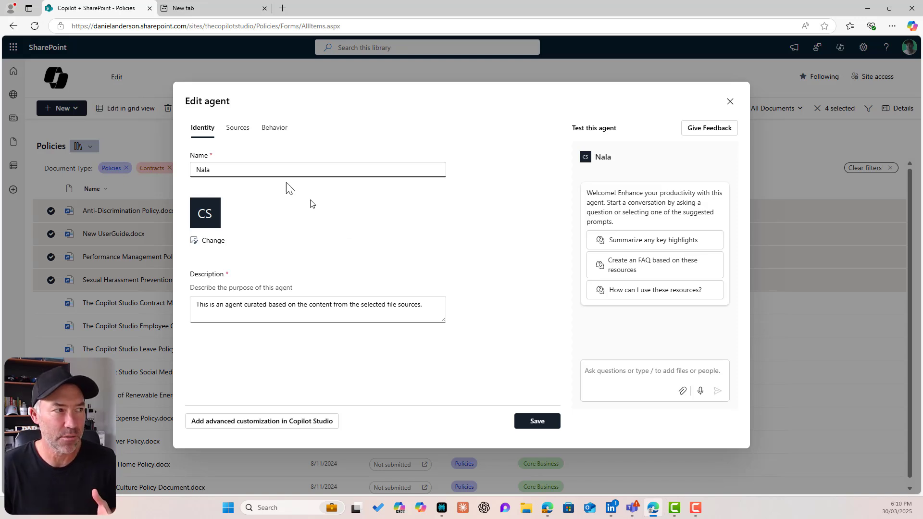
left_click(237, 128)
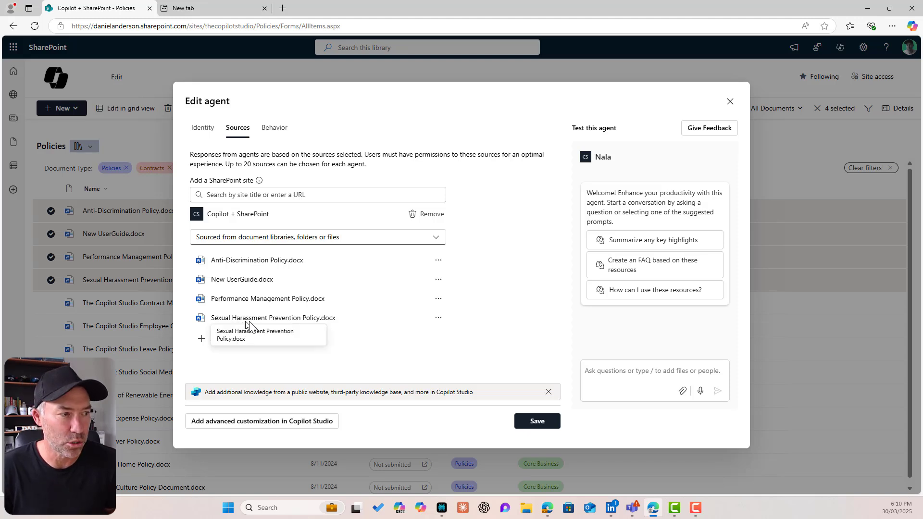
left_click(283, 137)
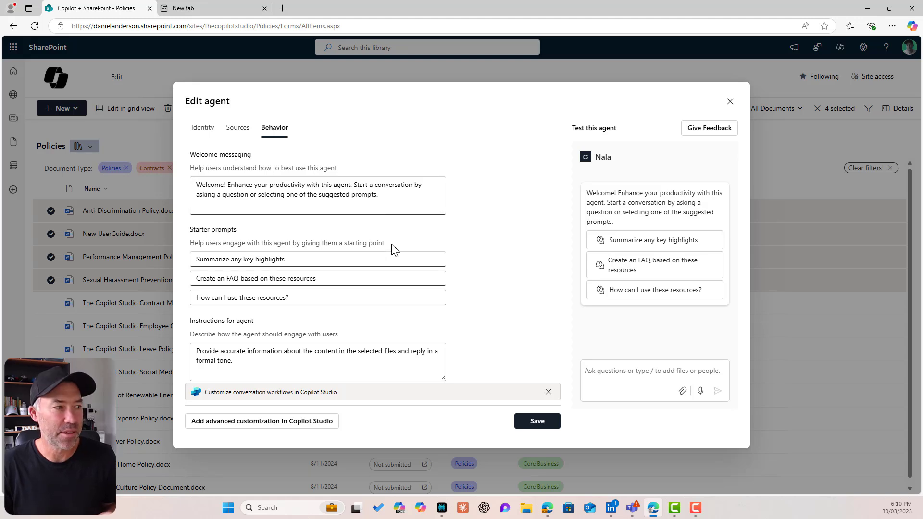
left_click(539, 424)
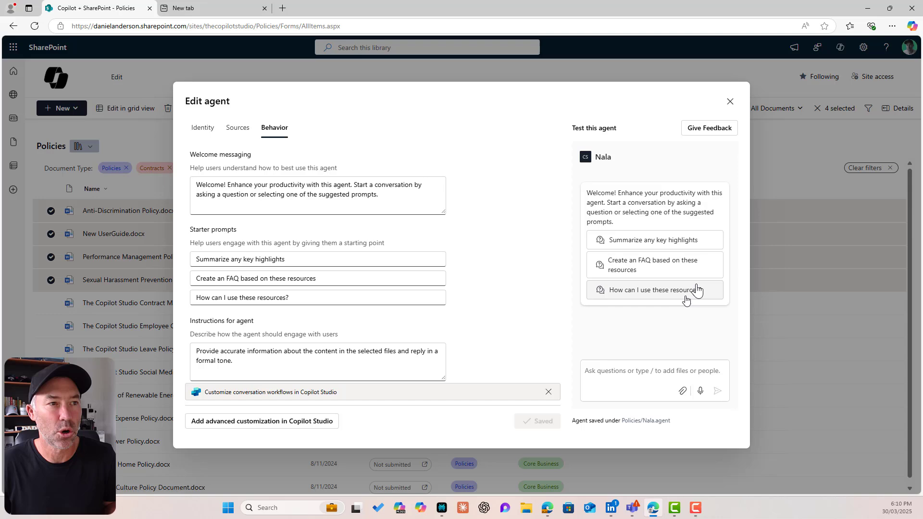
left_click(731, 102)
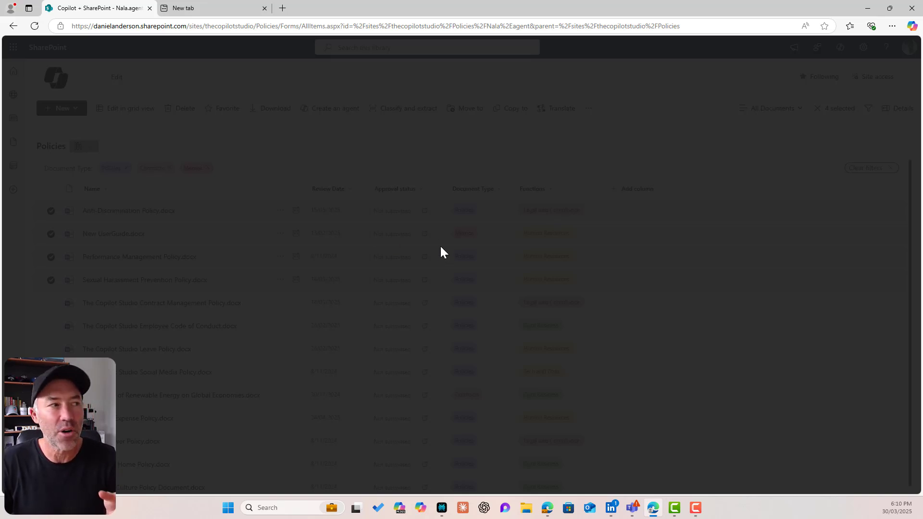
Preview Nala.agent, then remove the Memos, Contracts and Policies filters and select Nala.agent in the list.
left_click(34, 25)
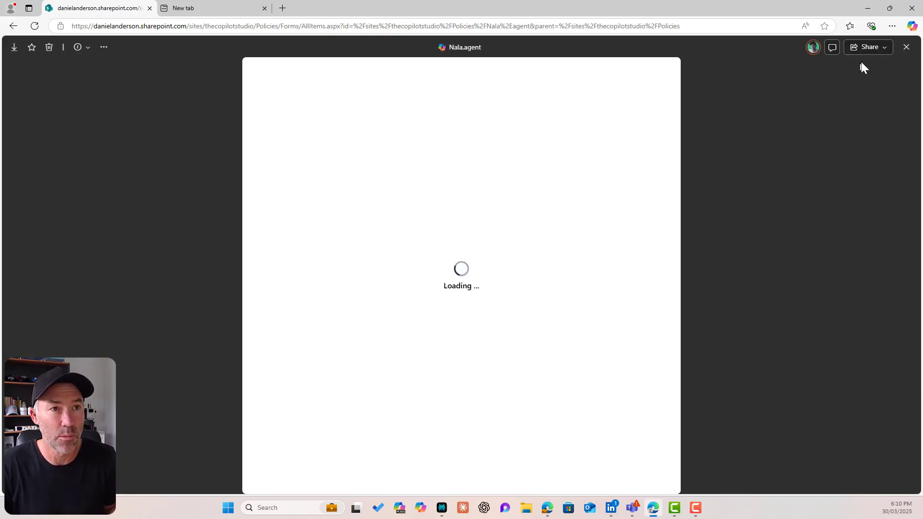
left_click(907, 46)
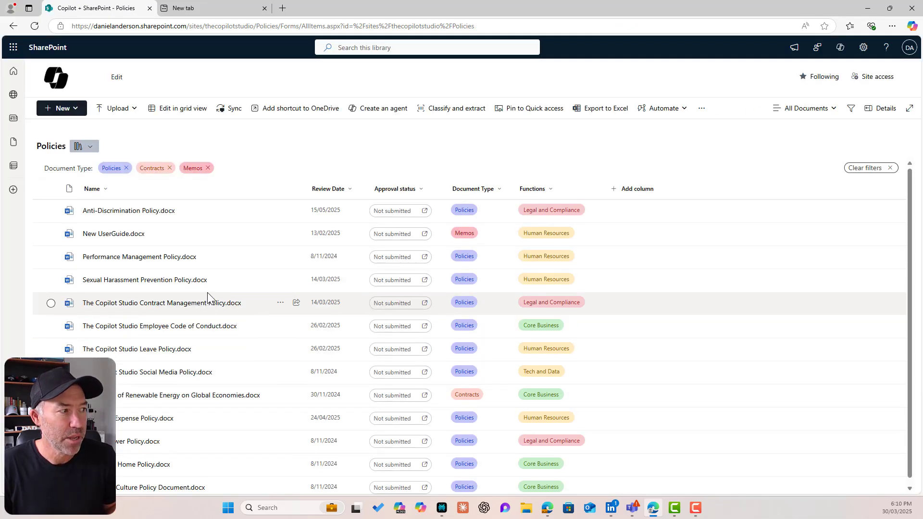
left_click(207, 169)
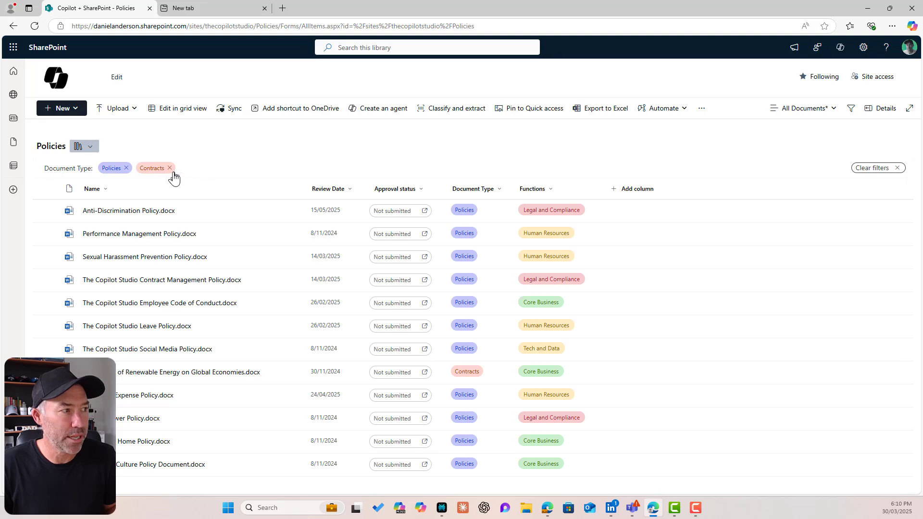
left_click(170, 168)
left_click(127, 168)
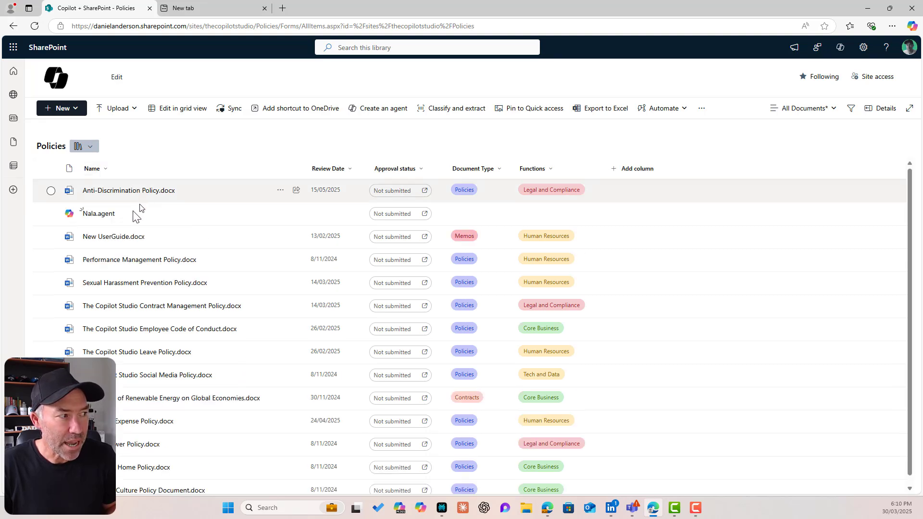
left_click(53, 215)
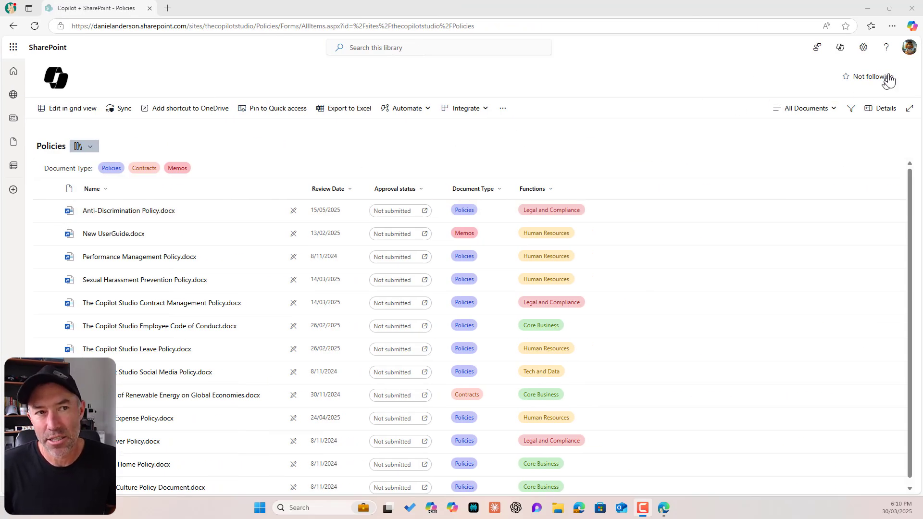
left_click(34, 27)
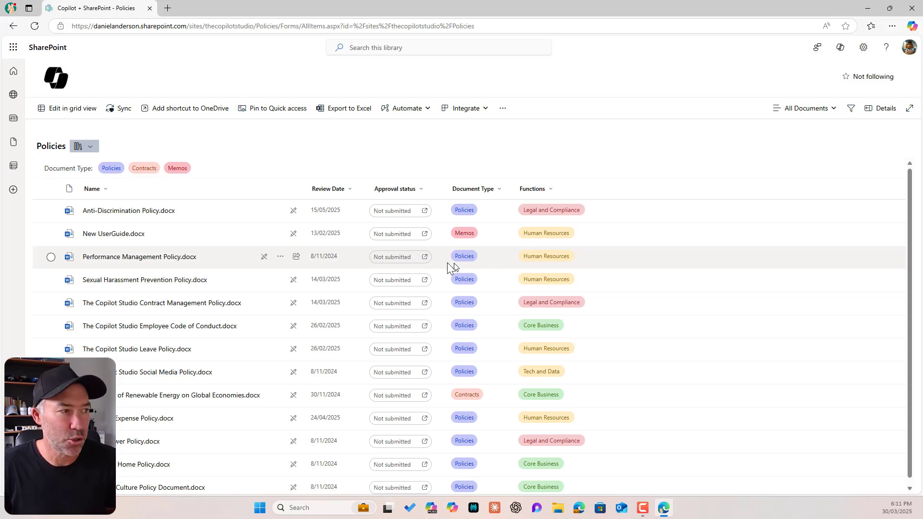
left_click(839, 54)
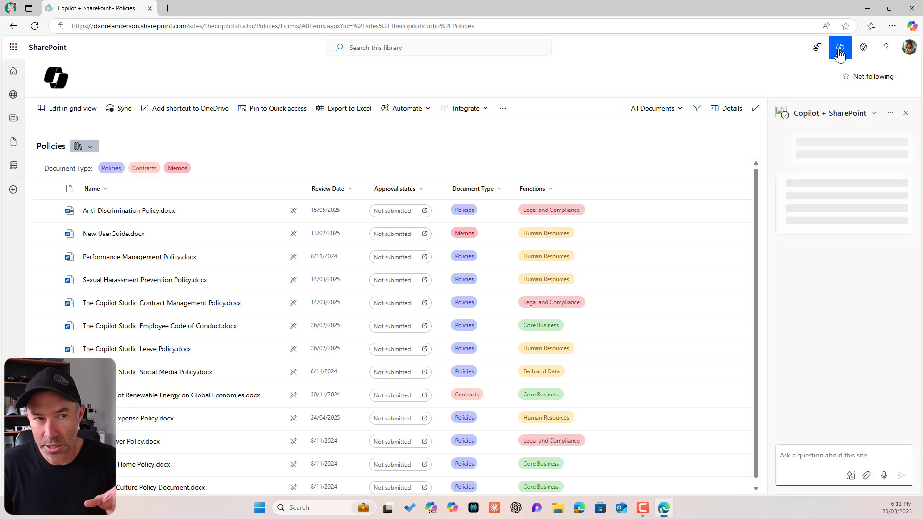
left_click(875, 116)
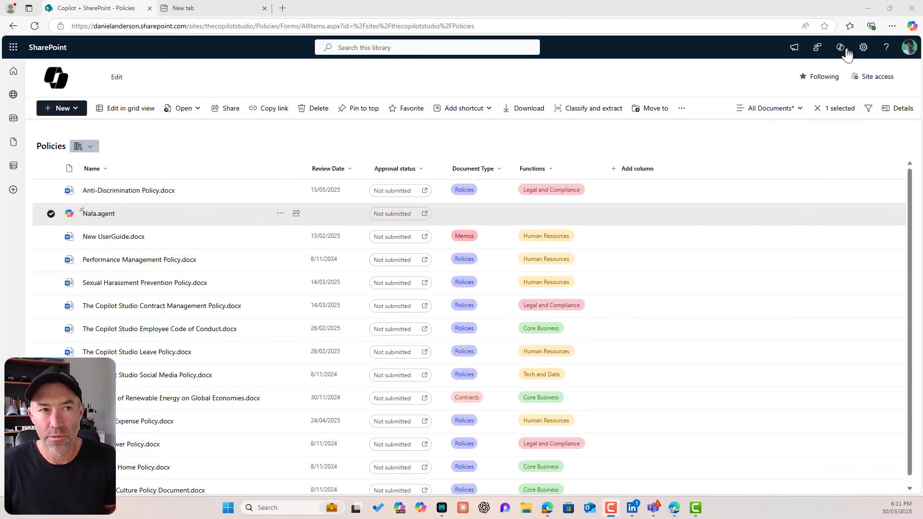
Switch the Copilot chat to Nala and set it as an approved agent for this site.
left_click(841, 48)
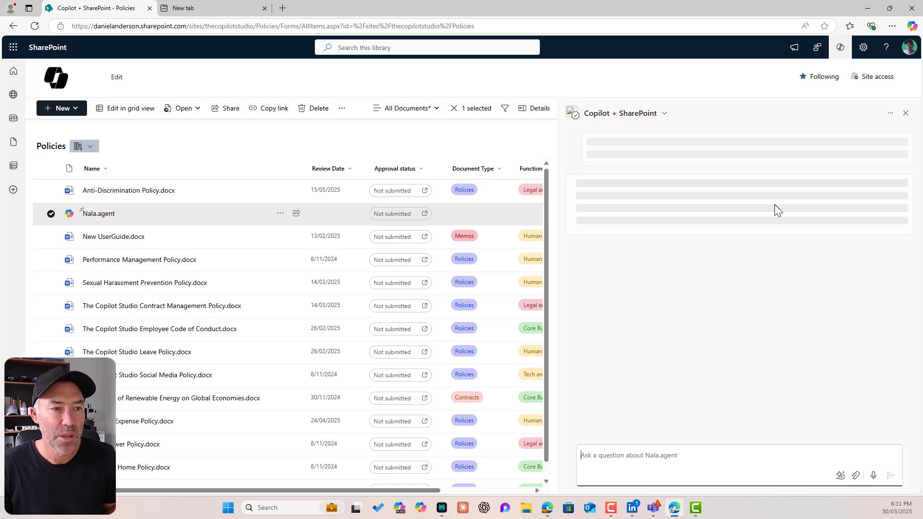
left_click(664, 115)
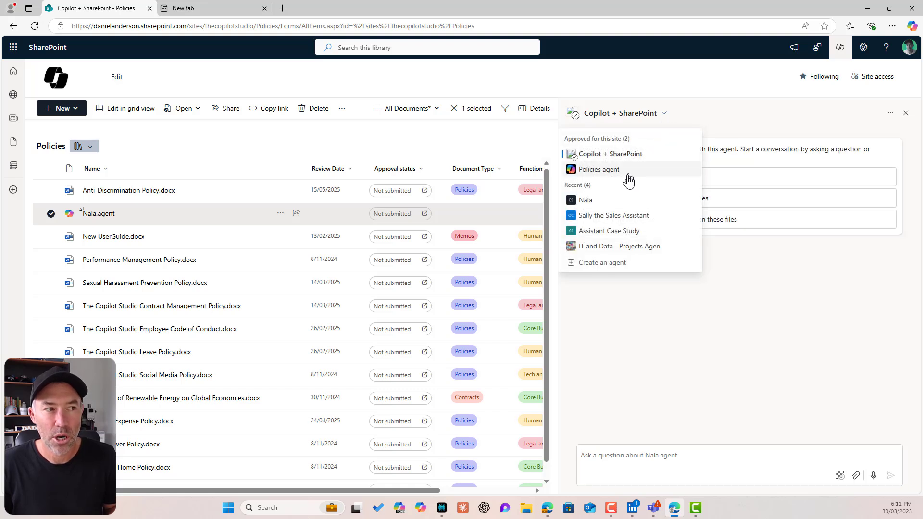
left_click(613, 201)
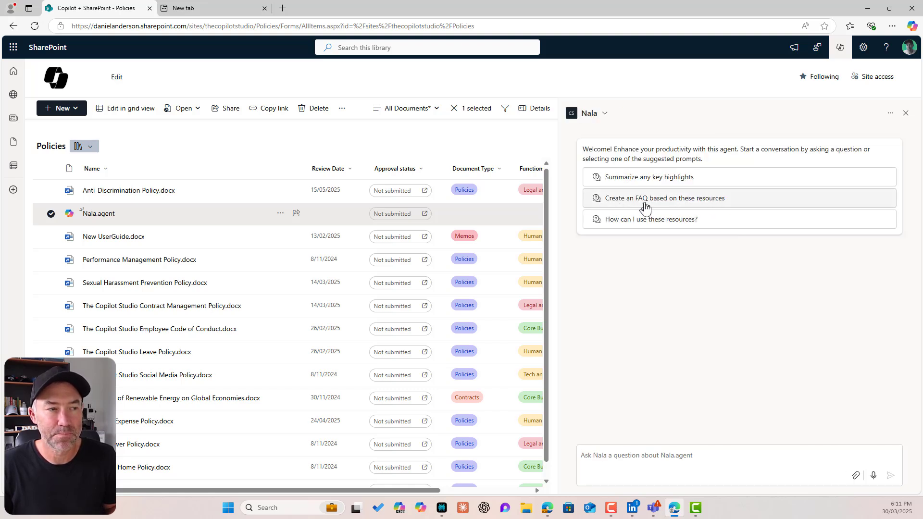
left_click(890, 113)
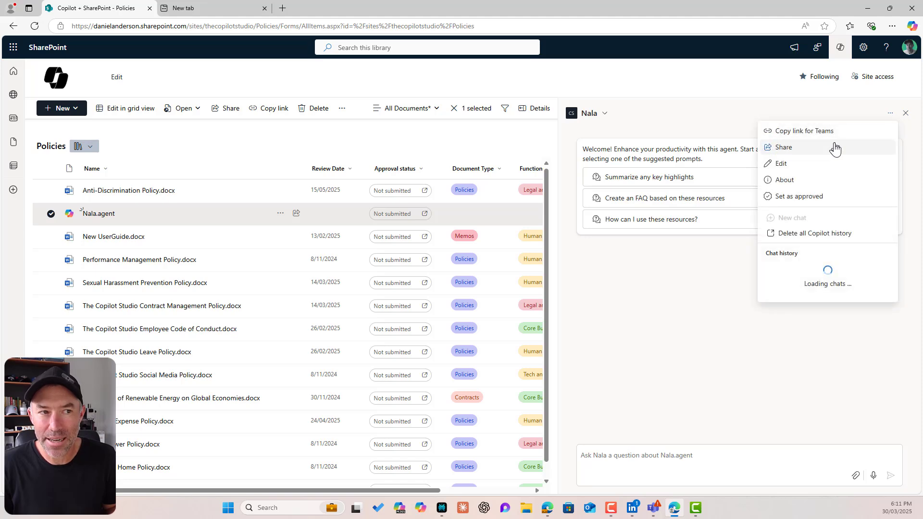
left_click(801, 197)
left_click(534, 289)
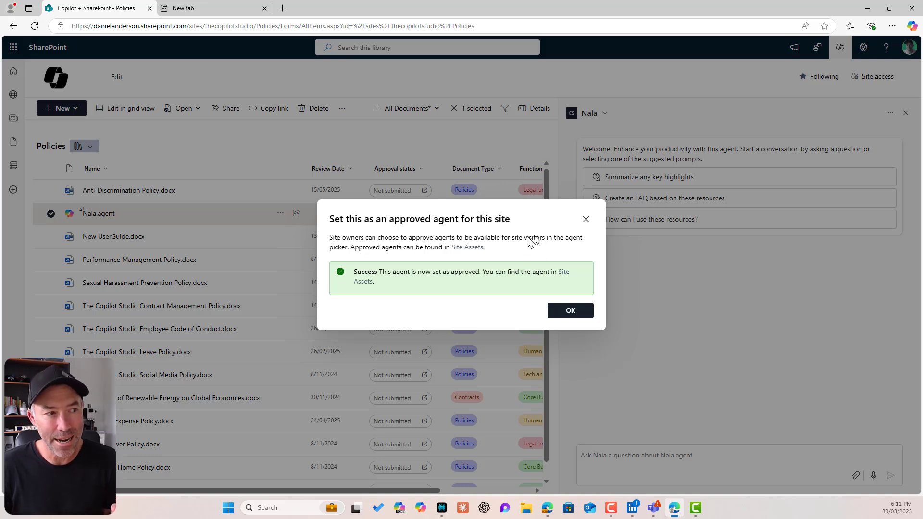
left_click(571, 311)
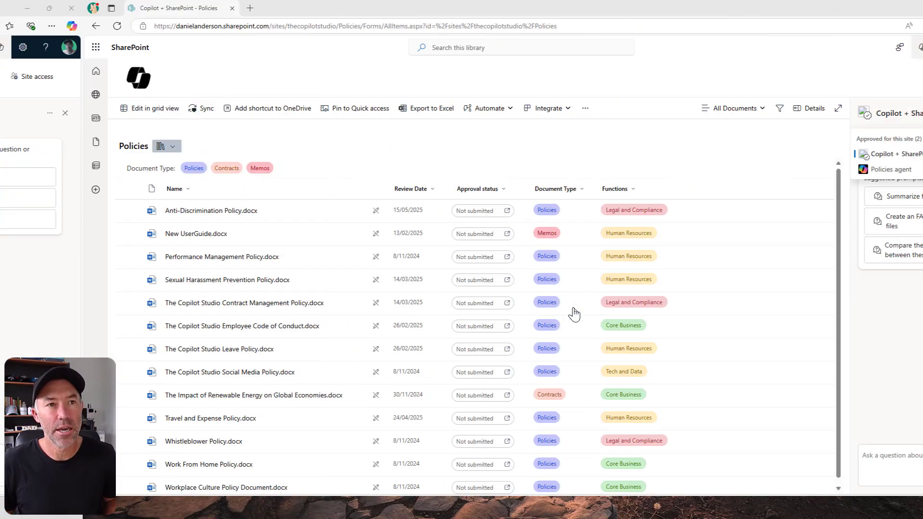
Reload the library and pick Nala from the approved agents in the Copilot pane.
left_click(31, 28)
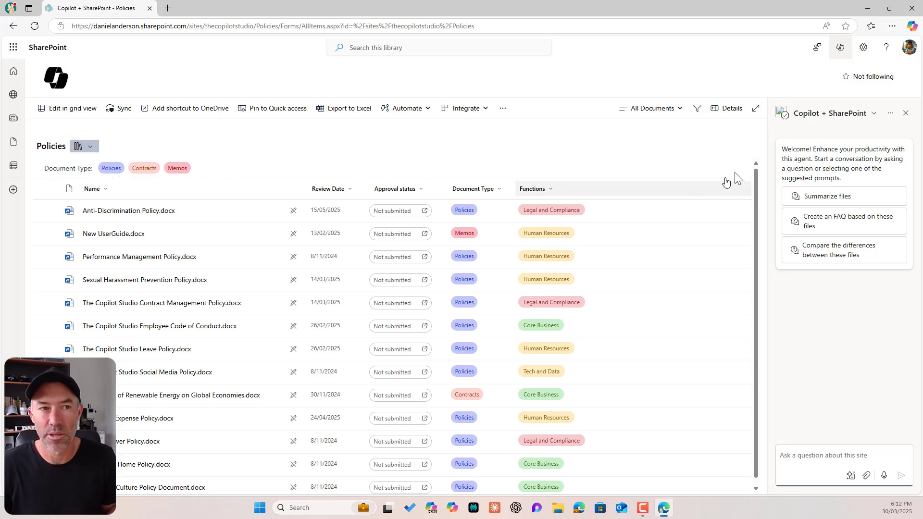
left_click(874, 114)
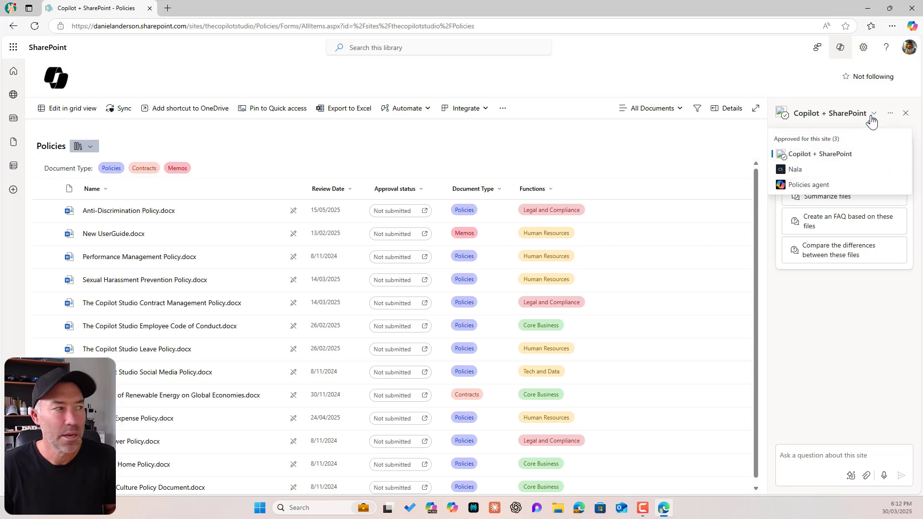
left_click(795, 171)
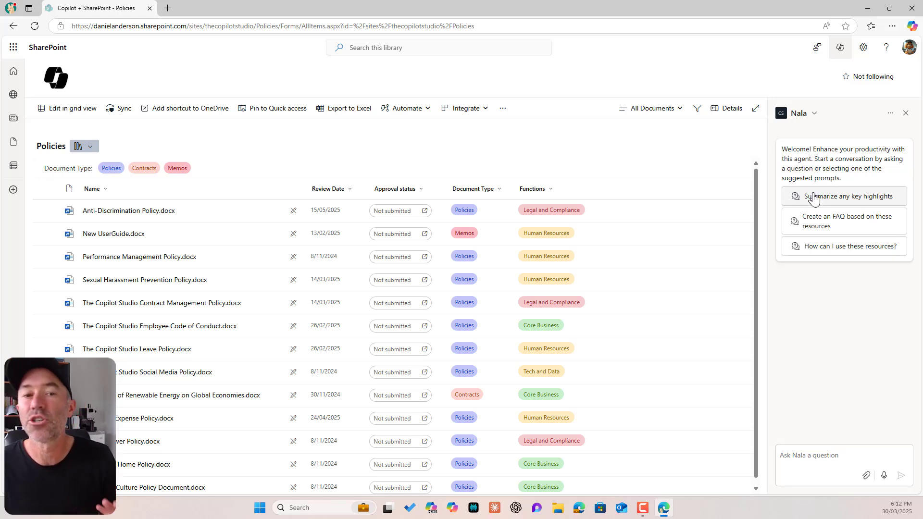
left_click(811, 114)
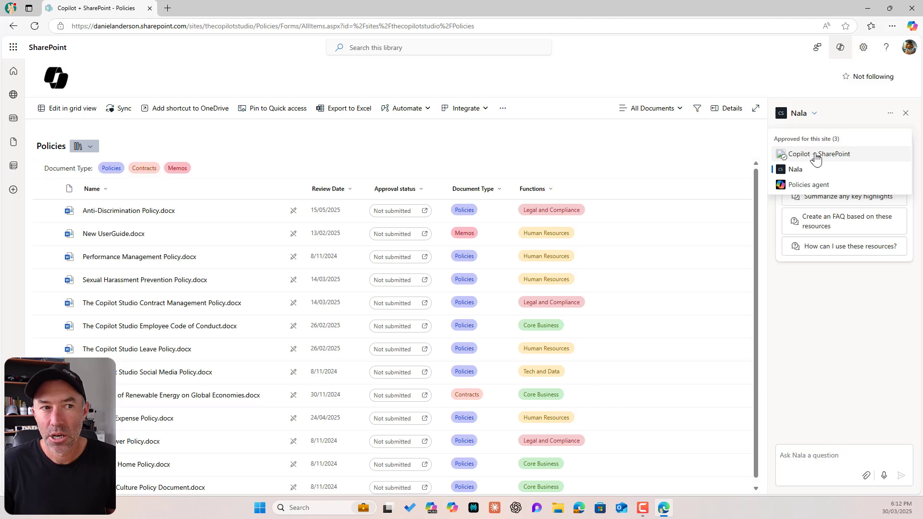
left_click(890, 117)
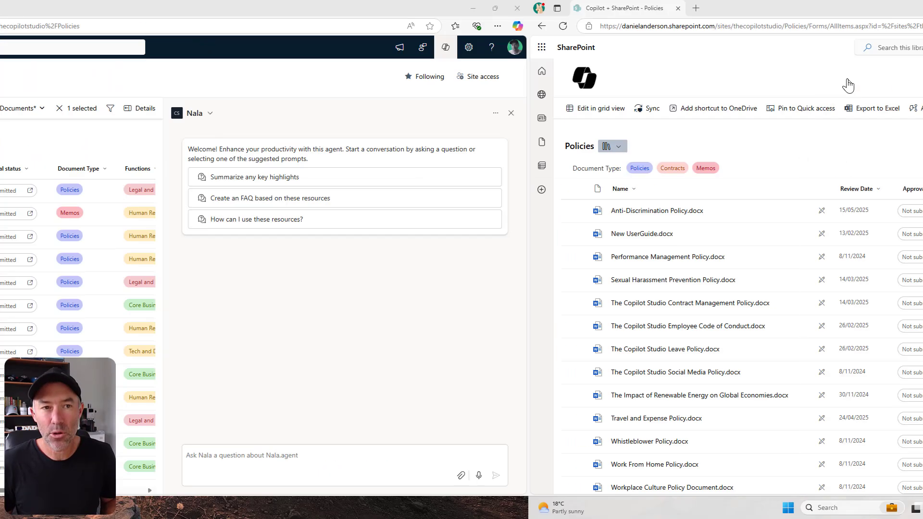
In Site permissions, change the Read-only site visitor's access and confirm them under Site members with Edit.
left_click(864, 53)
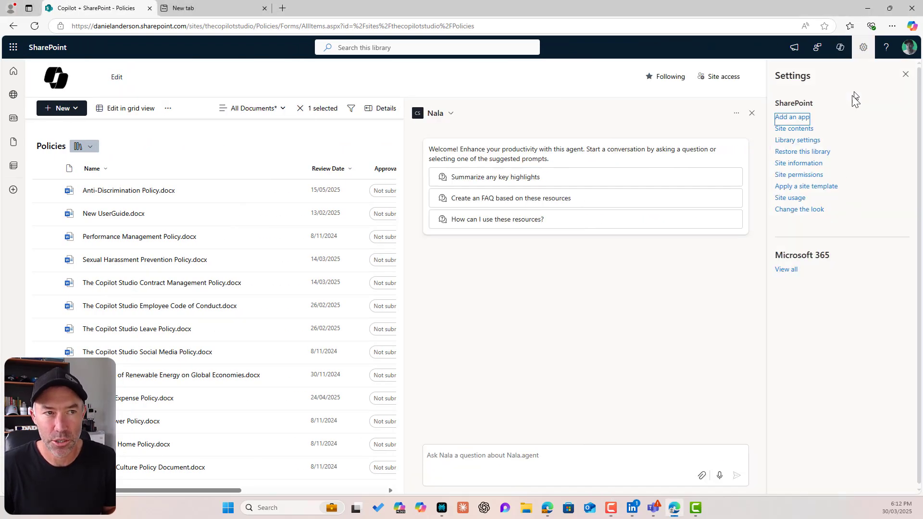
left_click(800, 176)
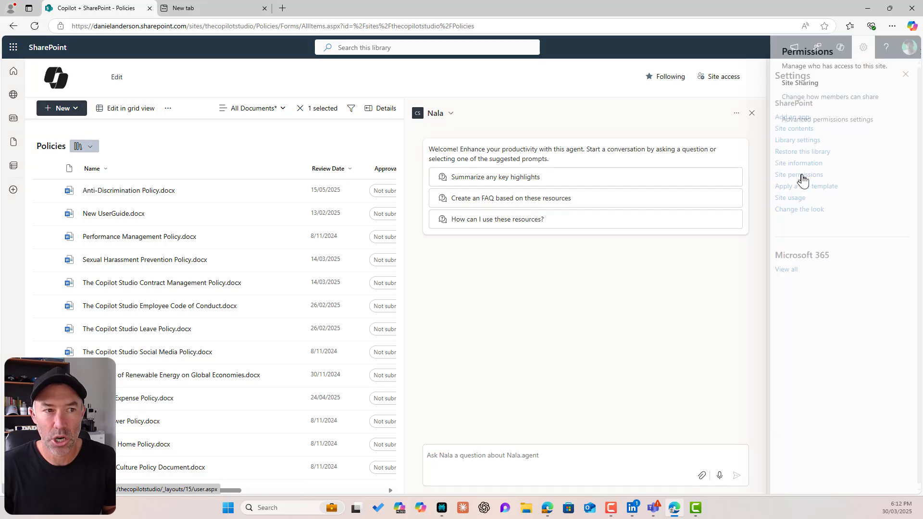
left_click(772, 144)
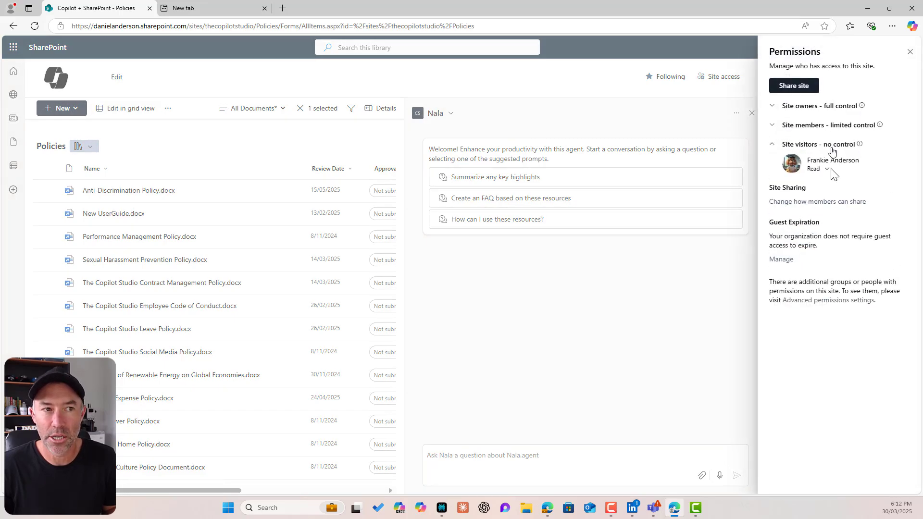
left_click(826, 169)
left_click(832, 199)
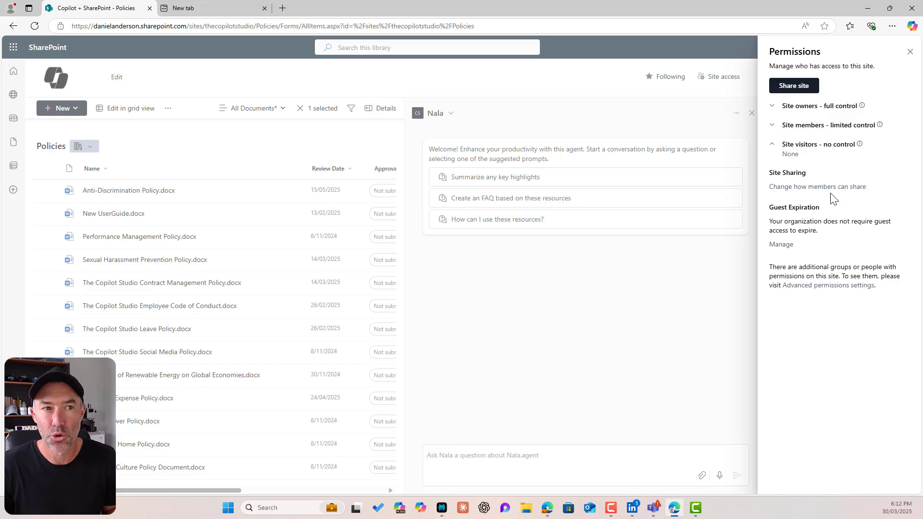
left_click(773, 125)
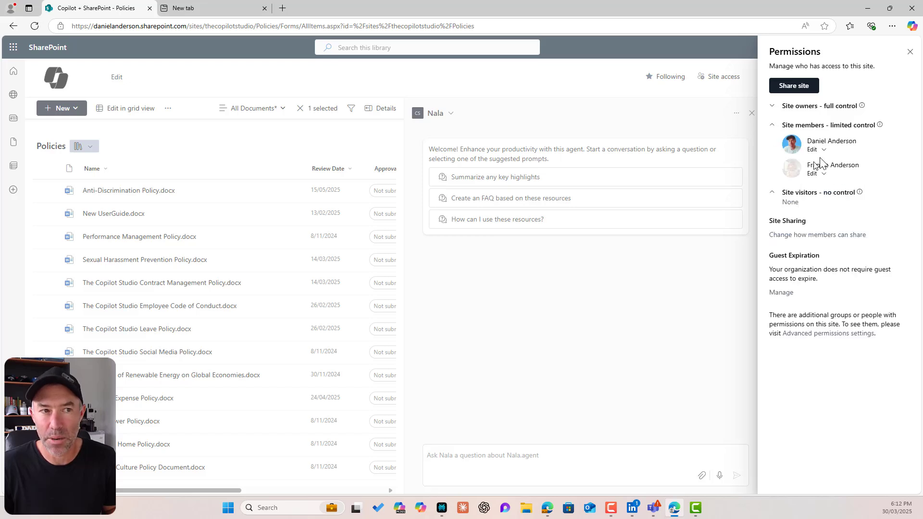
mouse_move(816, 168)
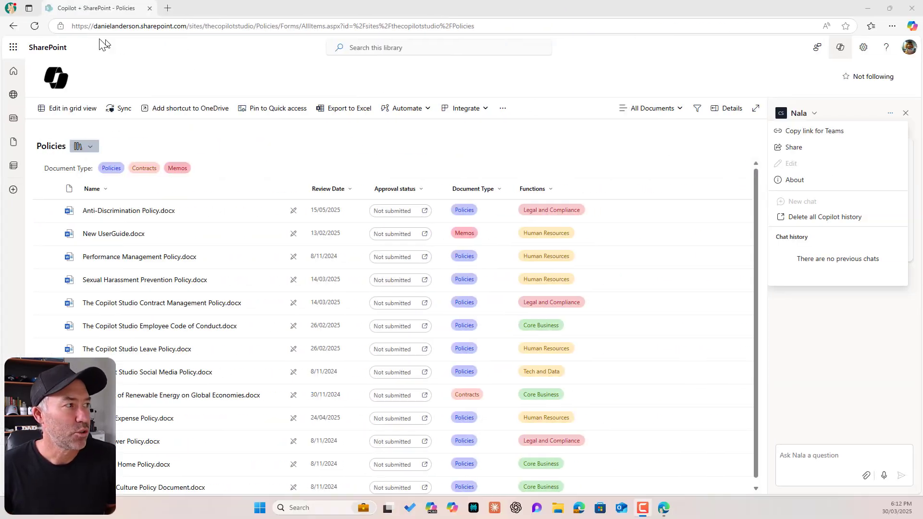
Insert a waving-hand emoji at the start of Nala's description and save the agent.
left_click(39, 25)
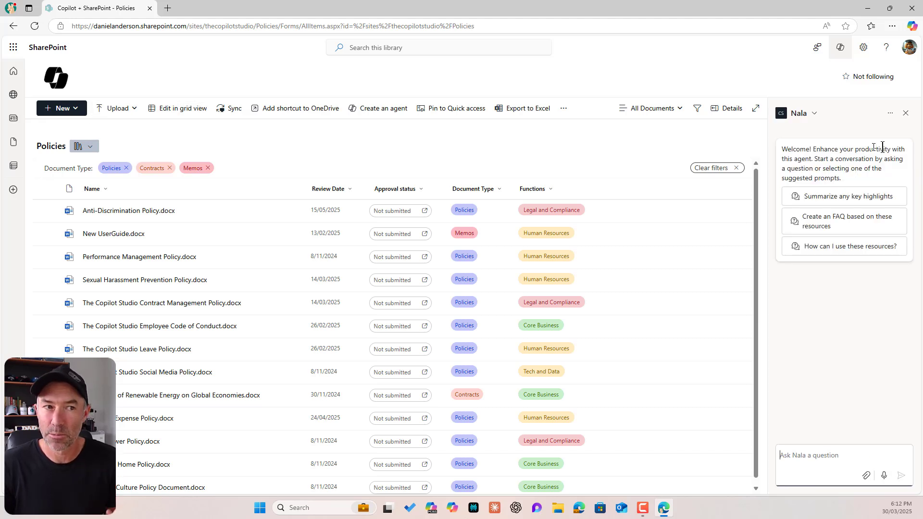
left_click(891, 115)
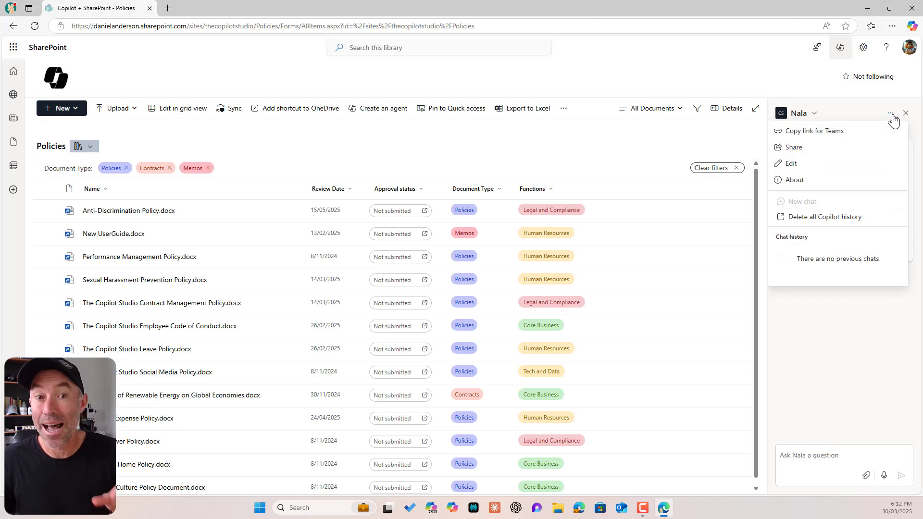
left_click(790, 165)
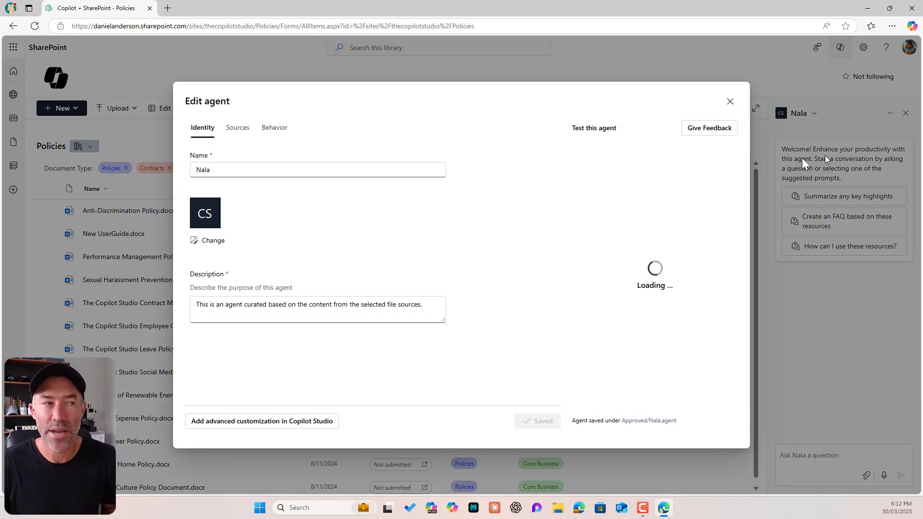
left_click(193, 303)
key("super+period")
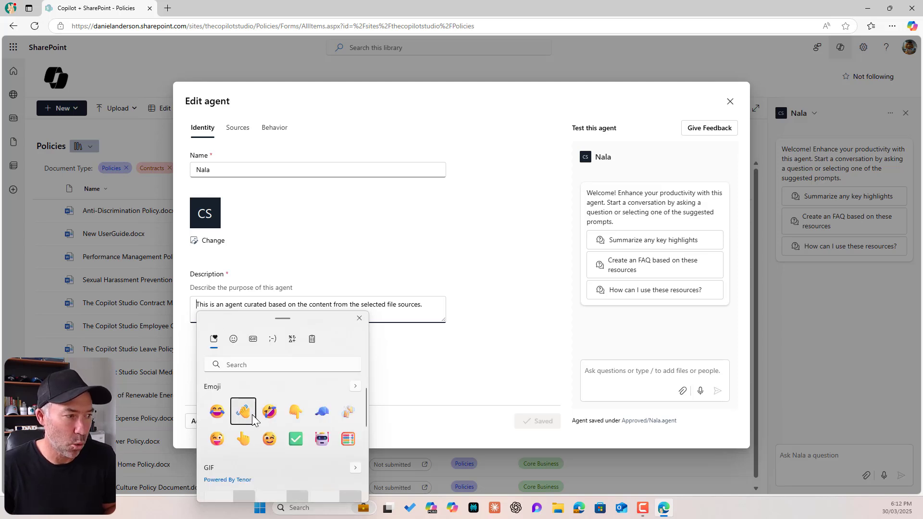
left_click(243, 411)
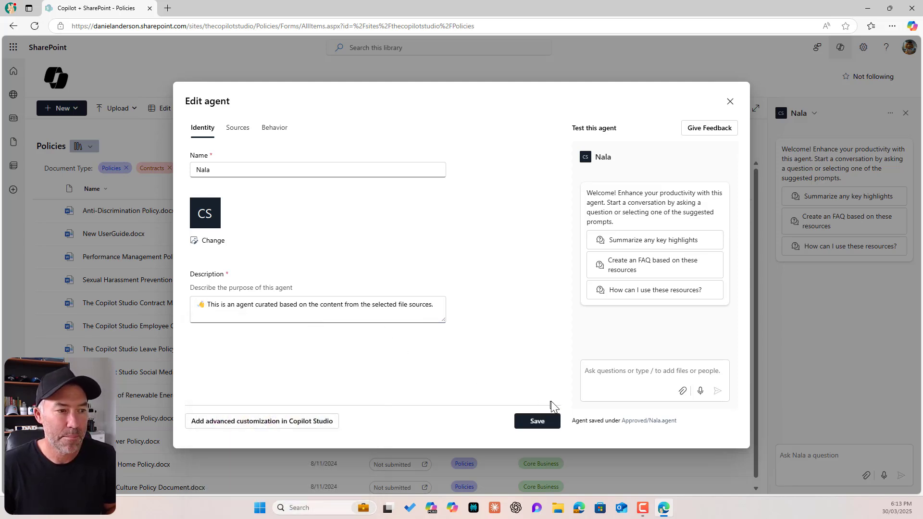
left_click(541, 421)
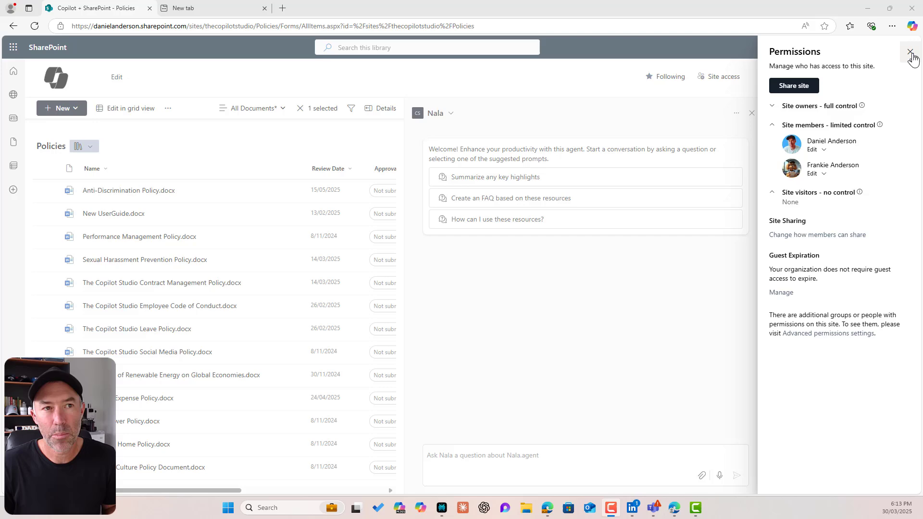
Close the Permissions panel, then the Settings panel, so the Policies library fills the page.
left_click(909, 52)
left_click(906, 74)
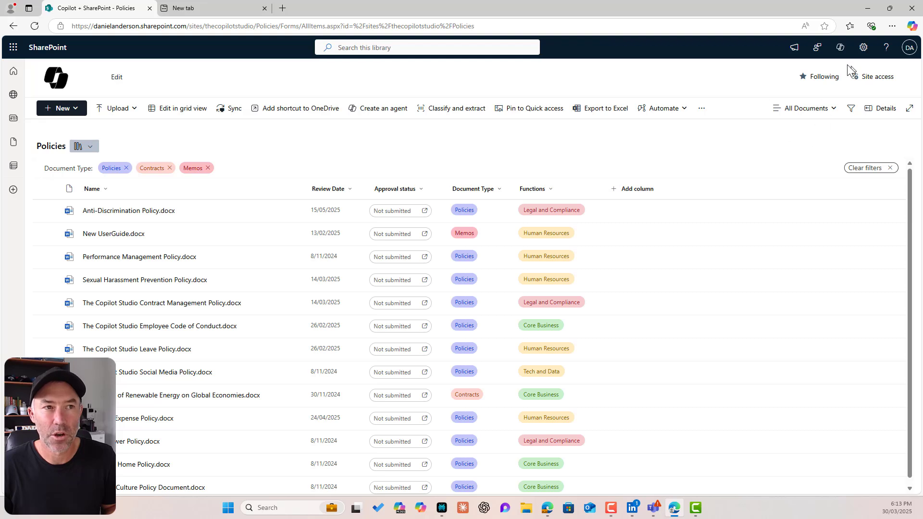
Open the Copilot pane, switch it to Nala, then close the pane.
left_click(841, 48)
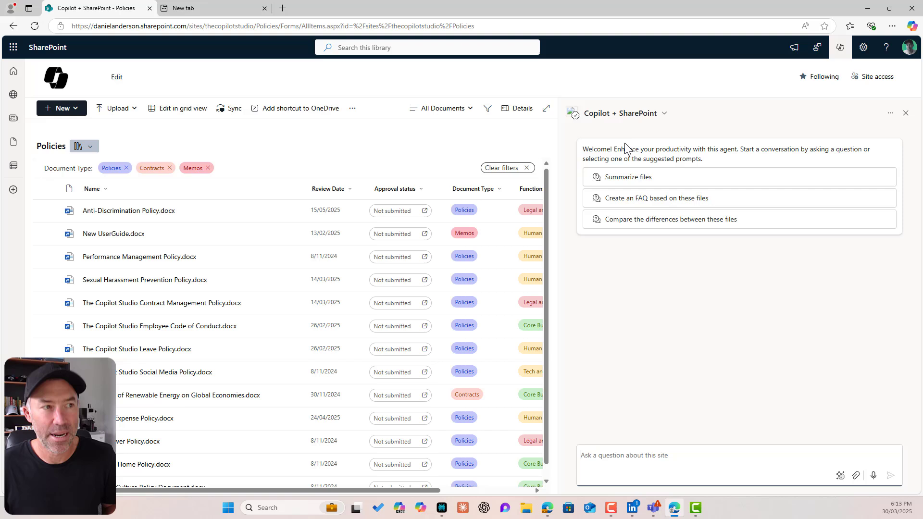
left_click(664, 115)
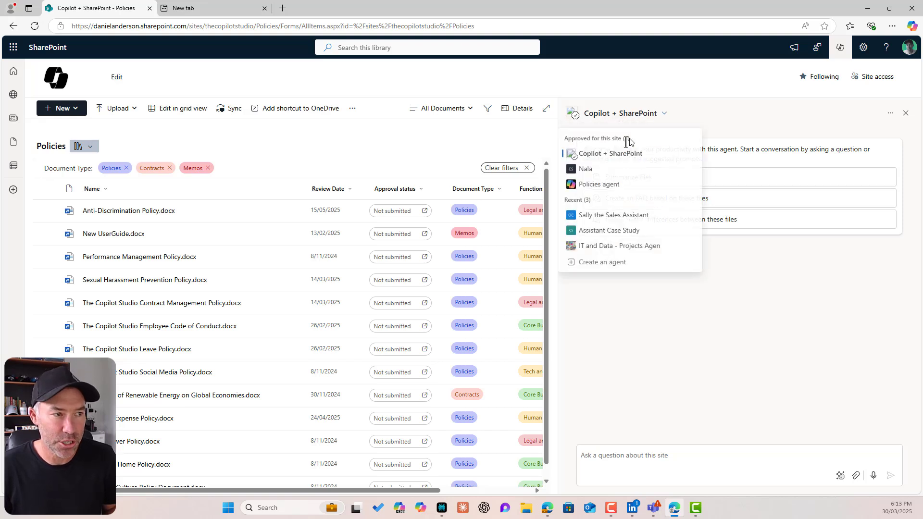
left_click(603, 172)
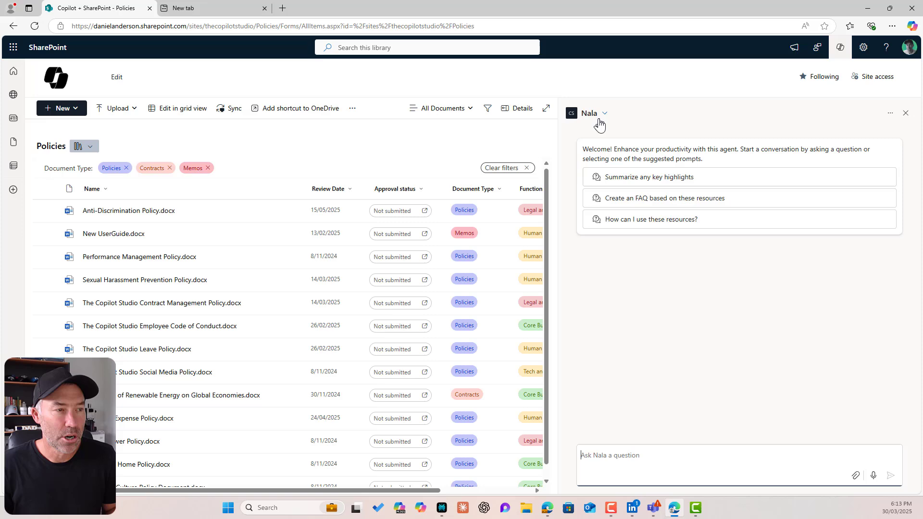
left_click(906, 113)
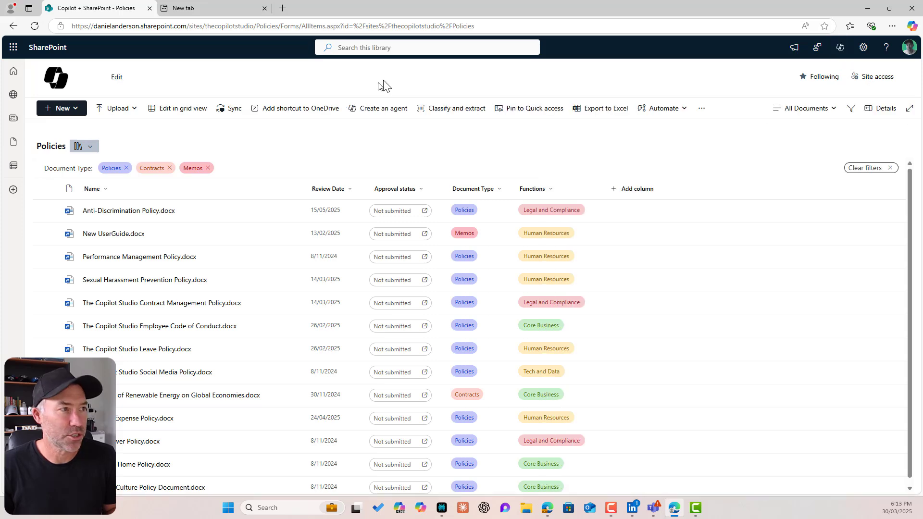
Reload the library and reselect Nala from the approved agents in the Copilot pane.
right_click(431, 75)
left_click(36, 25)
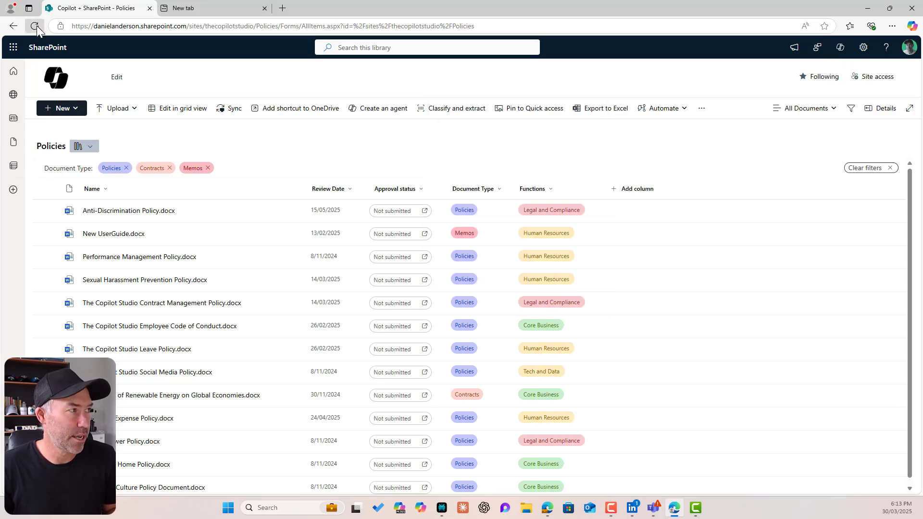
left_click(841, 47)
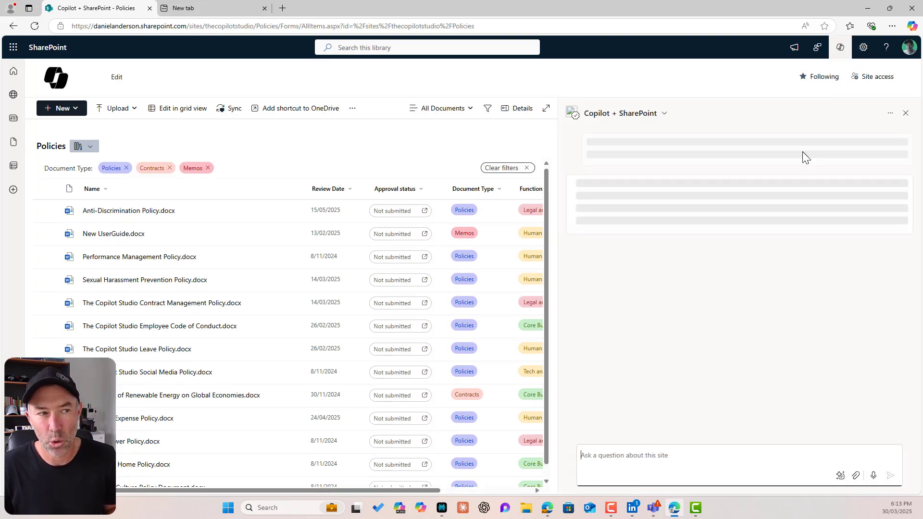
left_click(663, 118)
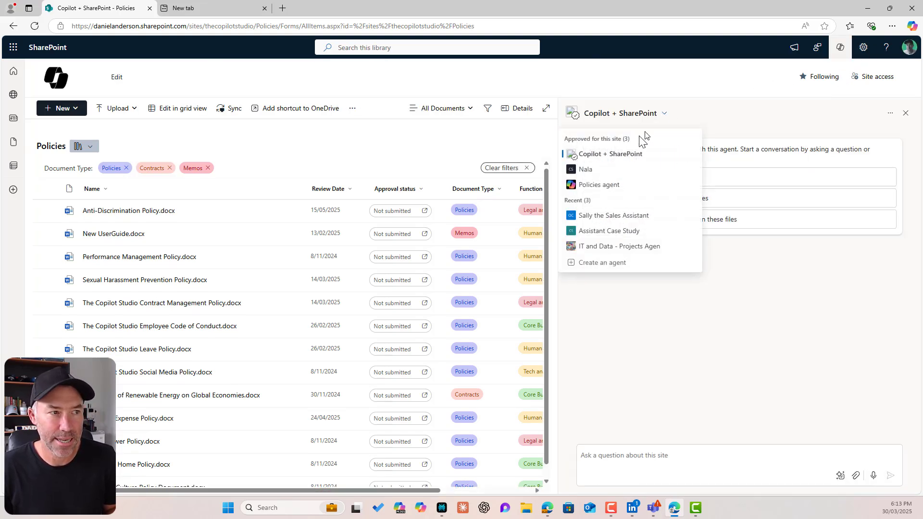
left_click(612, 174)
Close Nala's chat pane and bring up the site settings panel.
right_click(704, 297)
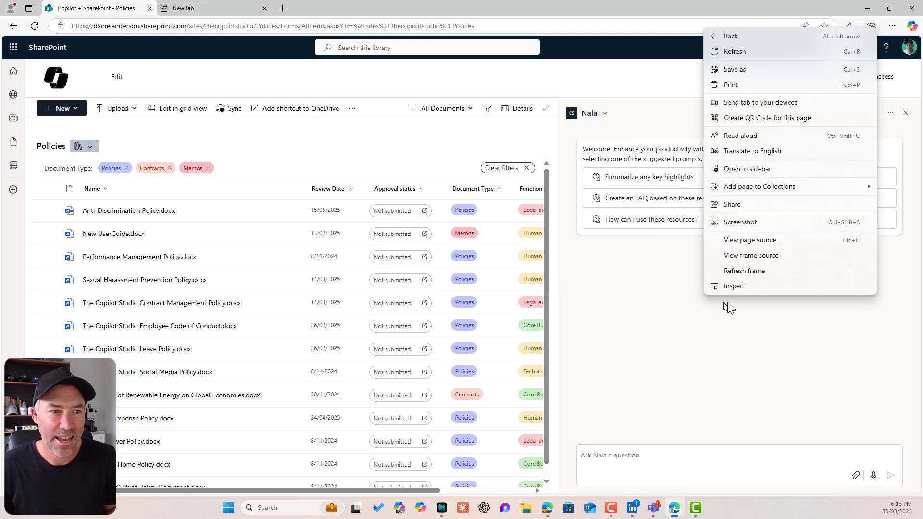
left_click(890, 113)
left_click(907, 113)
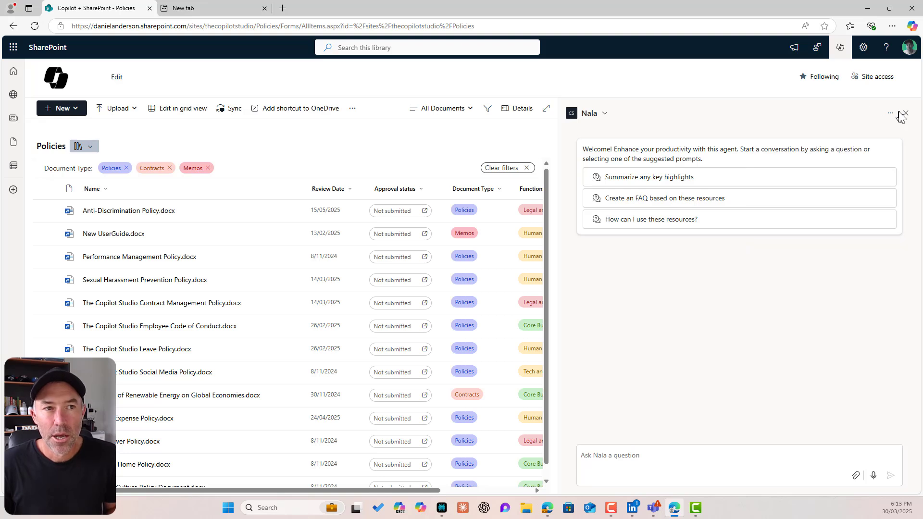
left_click(906, 114)
left_click(863, 48)
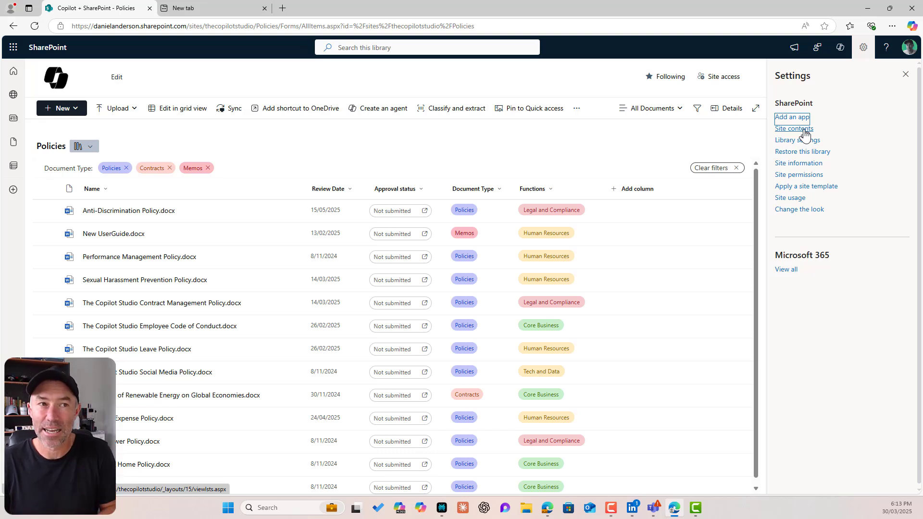
Go from Site contents into Site Assets › Copilots › Approved to find Nala.agent.
left_click(804, 132)
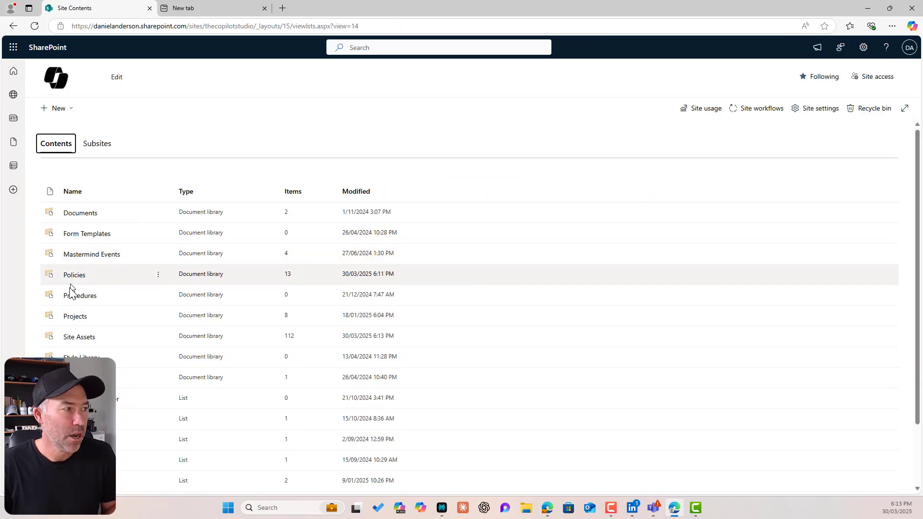
left_click(71, 339)
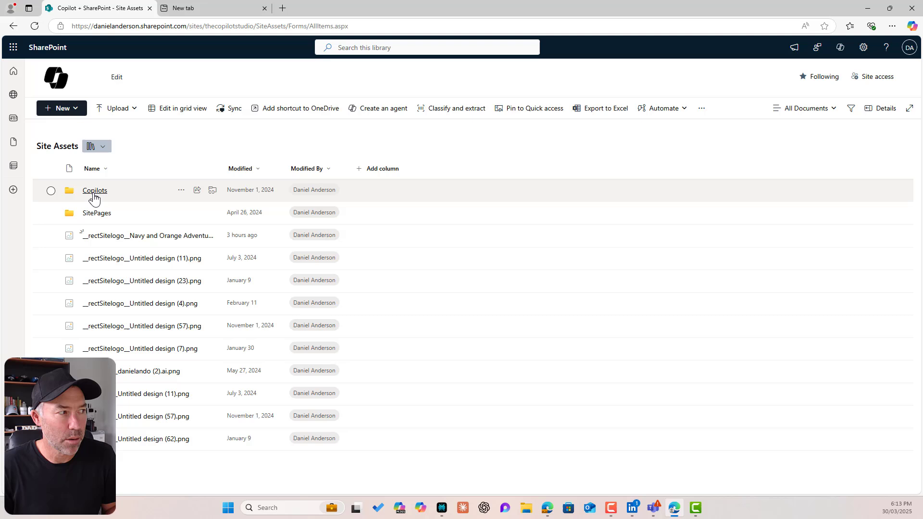
left_click(94, 191)
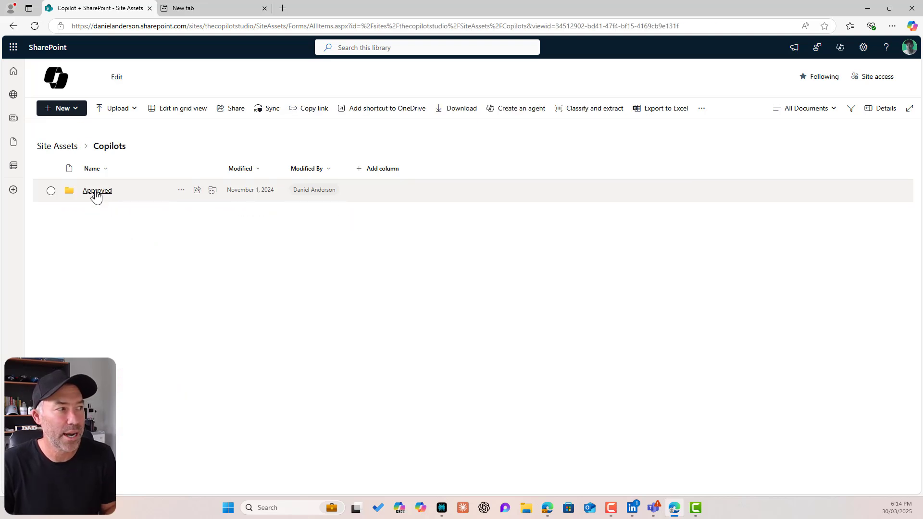
left_click(95, 191)
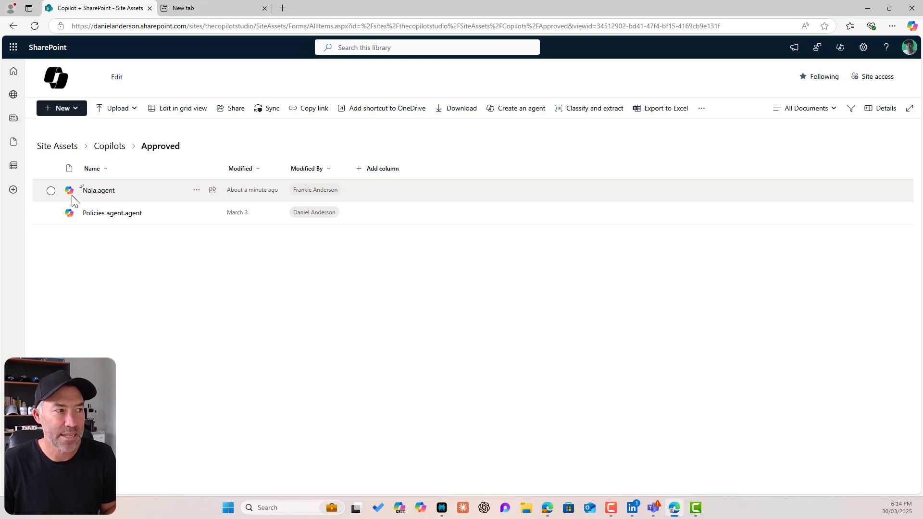
Change the Copilot Studio Members group's direct access to Nala.agent from Can edit to Can view.
left_click(197, 192)
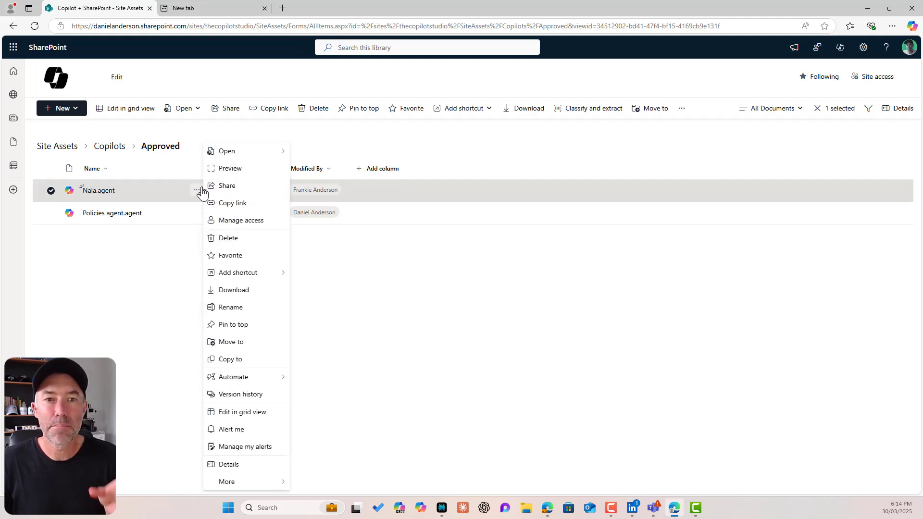
left_click(231, 221)
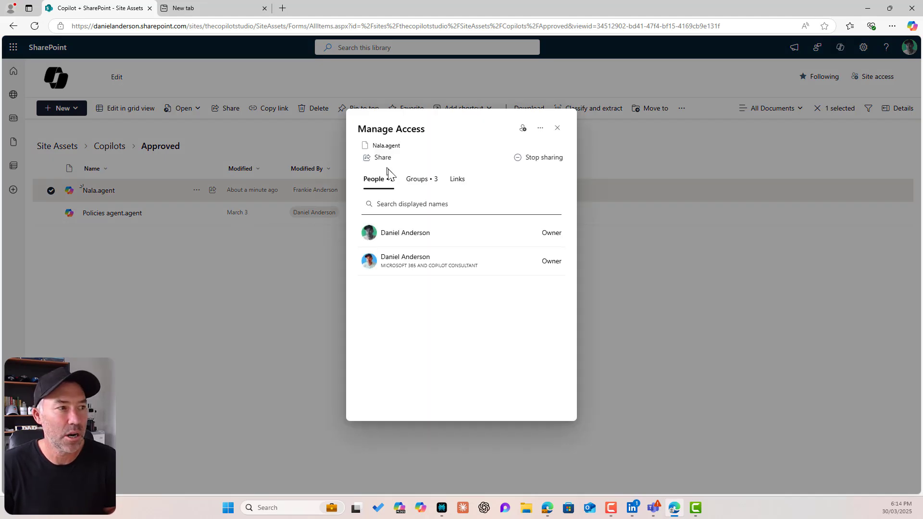
left_click(415, 180)
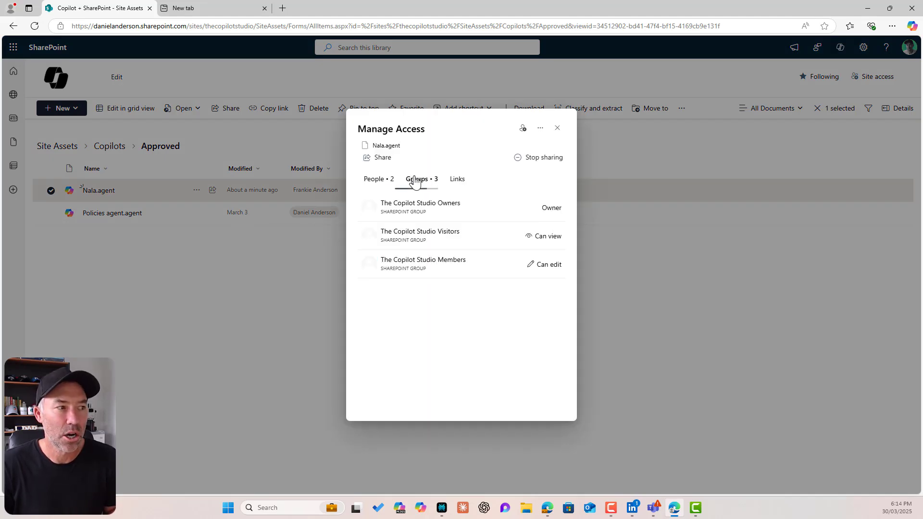
left_click(550, 275)
left_click(369, 239)
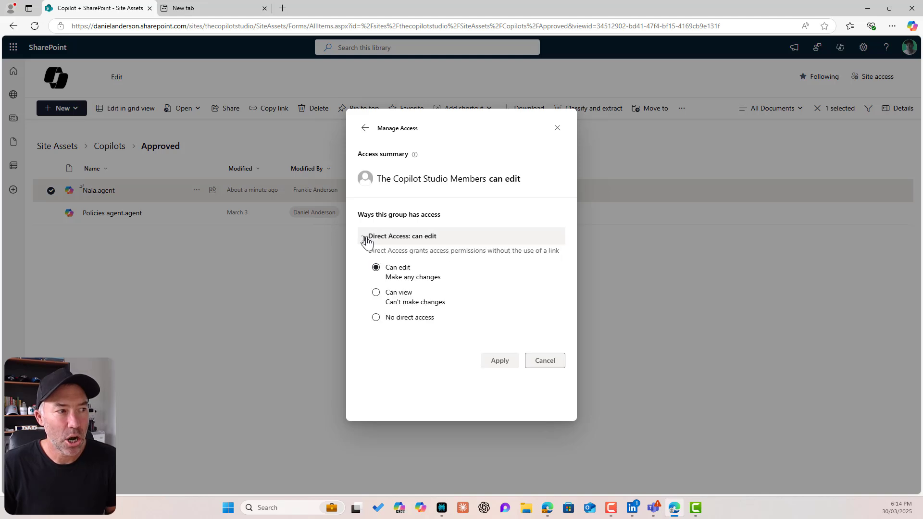
left_click(392, 294)
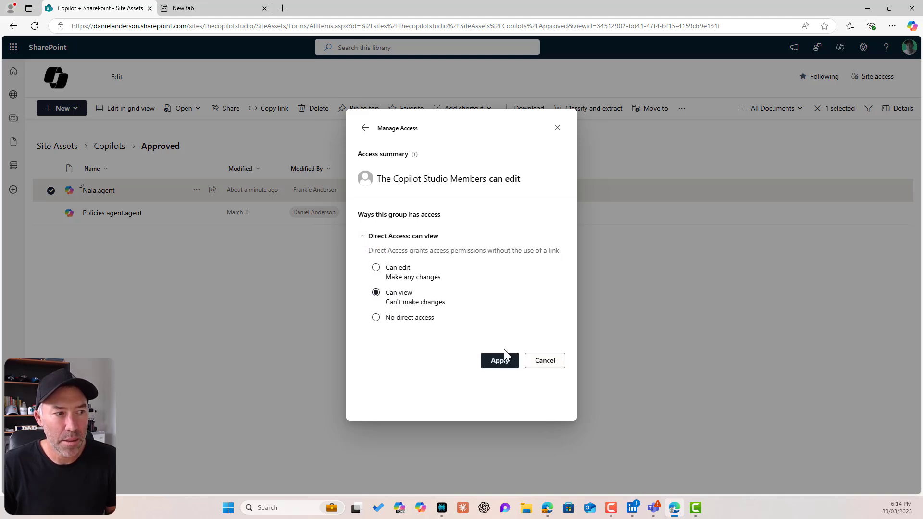
left_click(500, 361)
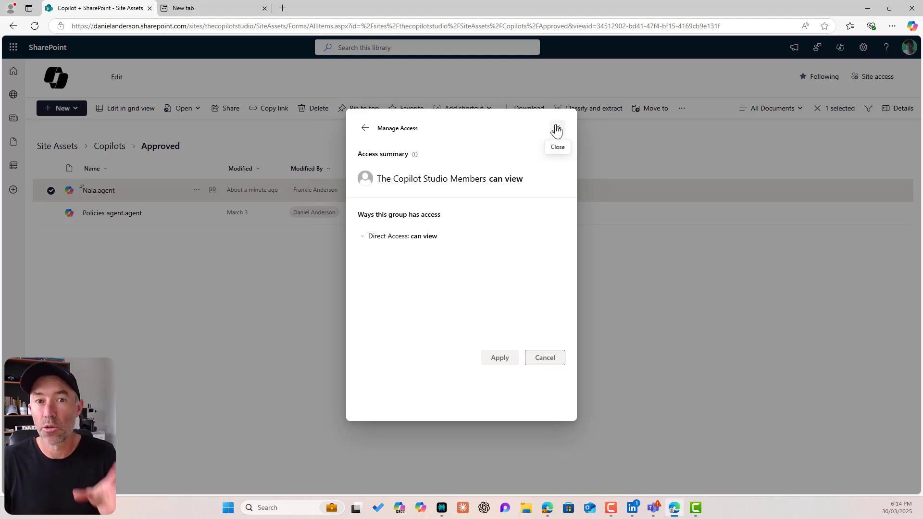
left_click(556, 129)
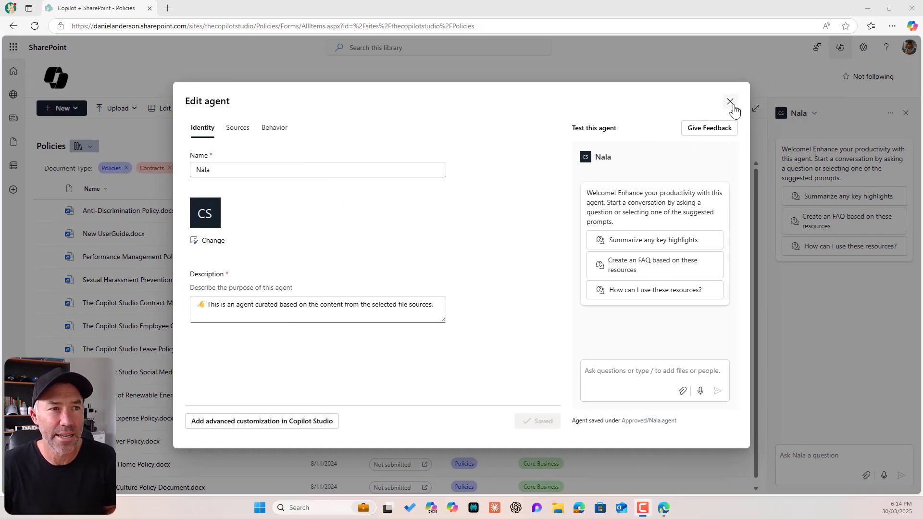
Reload the Policies page and try saving Nala's description with 'ffff' appended.
left_click(730, 102)
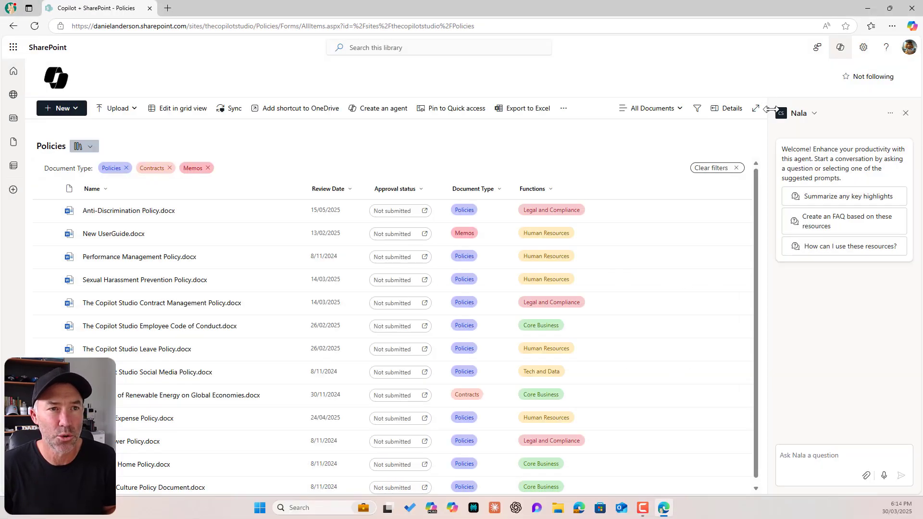
left_click(34, 25)
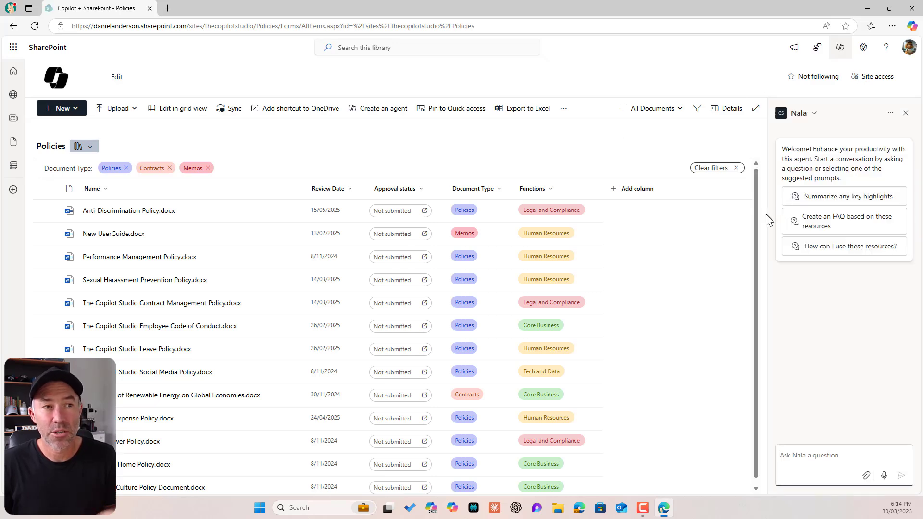
left_click_drag(768, 214, 706, 214)
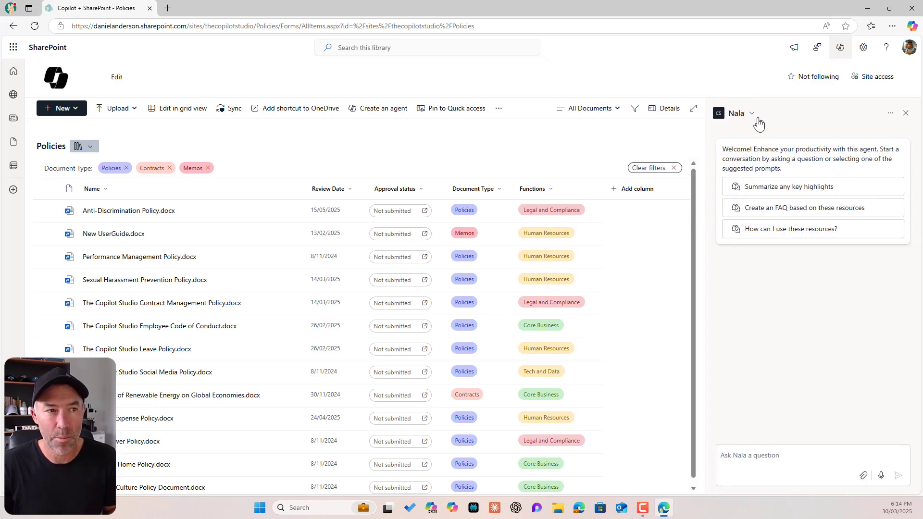
left_click(891, 115)
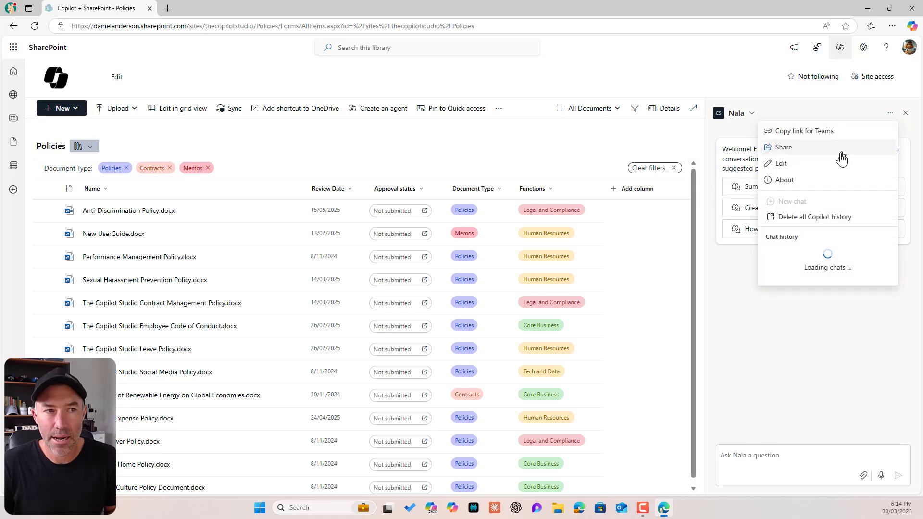
left_click(779, 166)
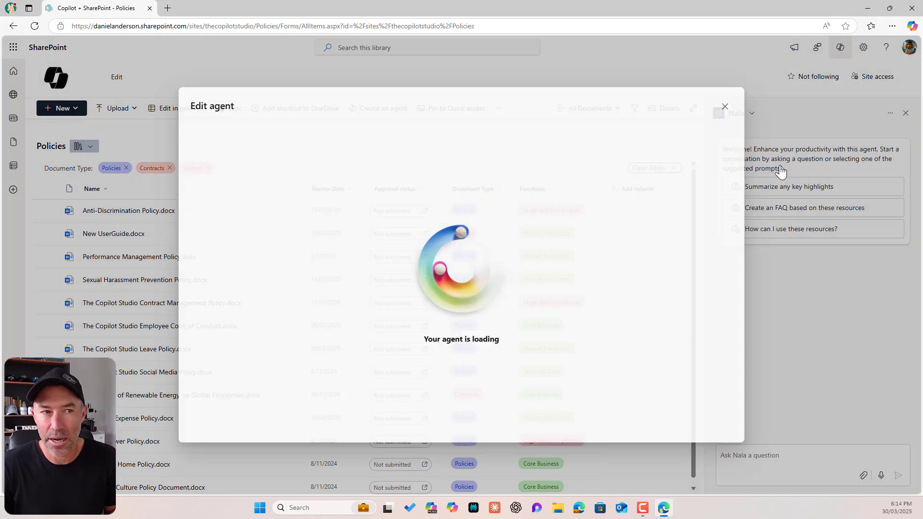
left_click(440, 306)
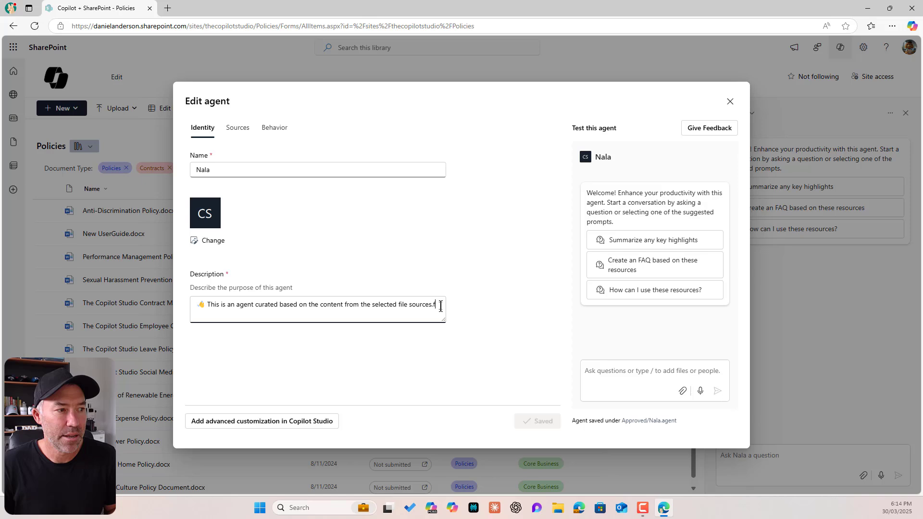
type("ffffff")
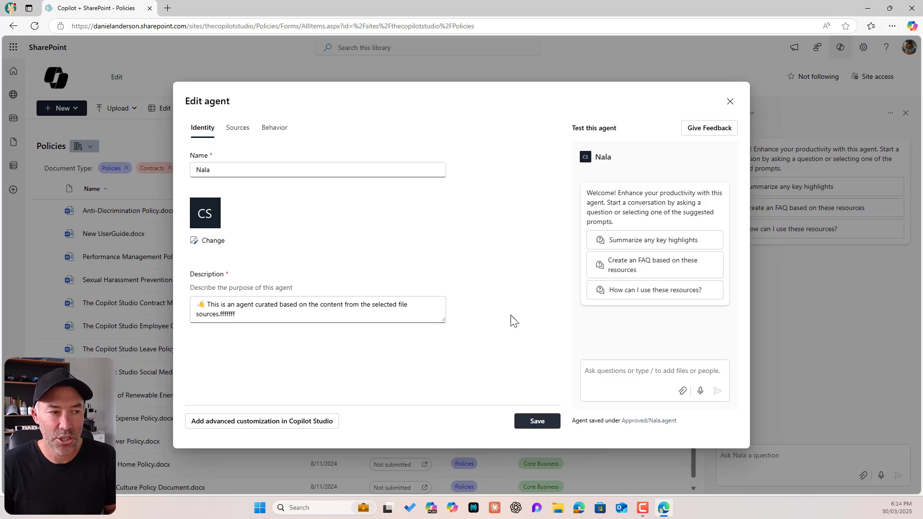
left_click(539, 424)
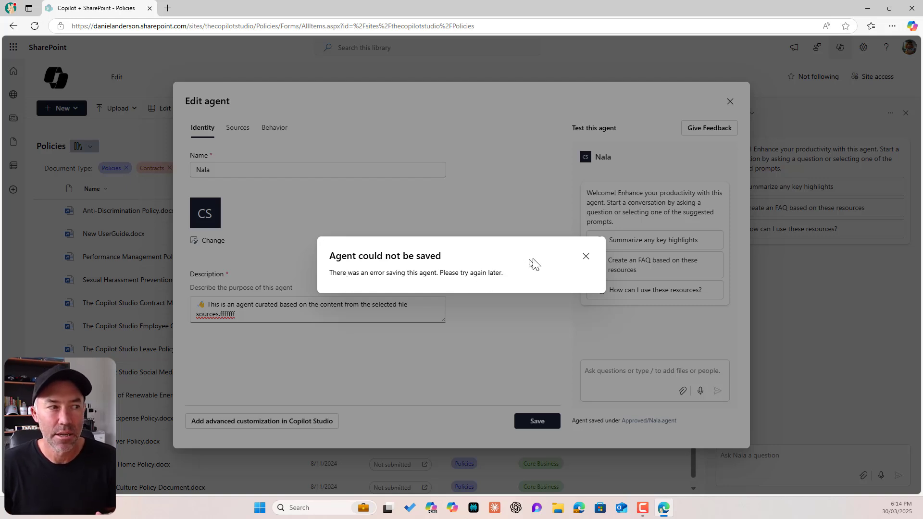
Dismiss the 'Agent could not be saved' error and close the editor, discarding the change.
left_click(587, 256)
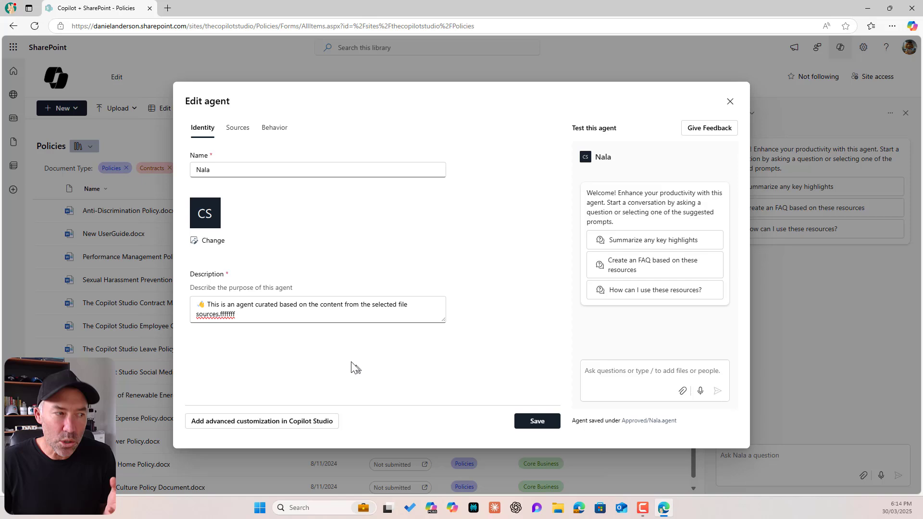
left_click_drag(292, 319, 202, 315)
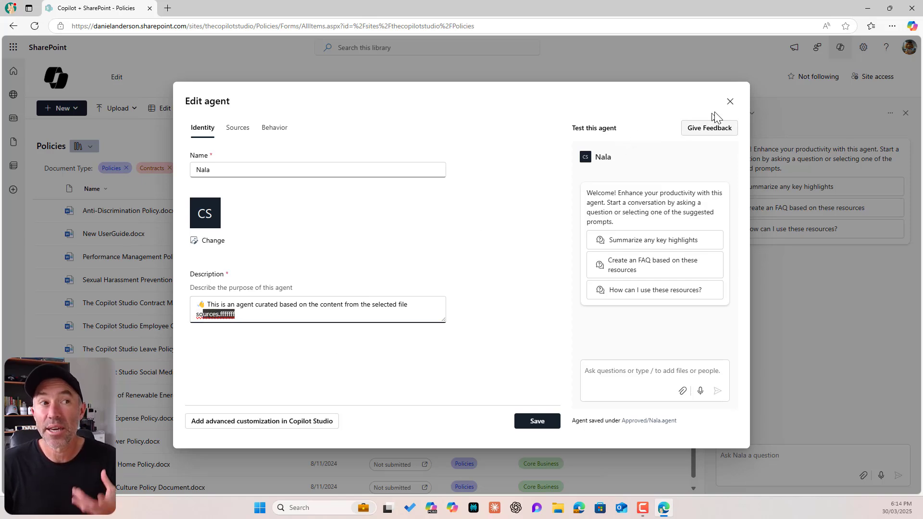
left_click(729, 103)
left_click(520, 286)
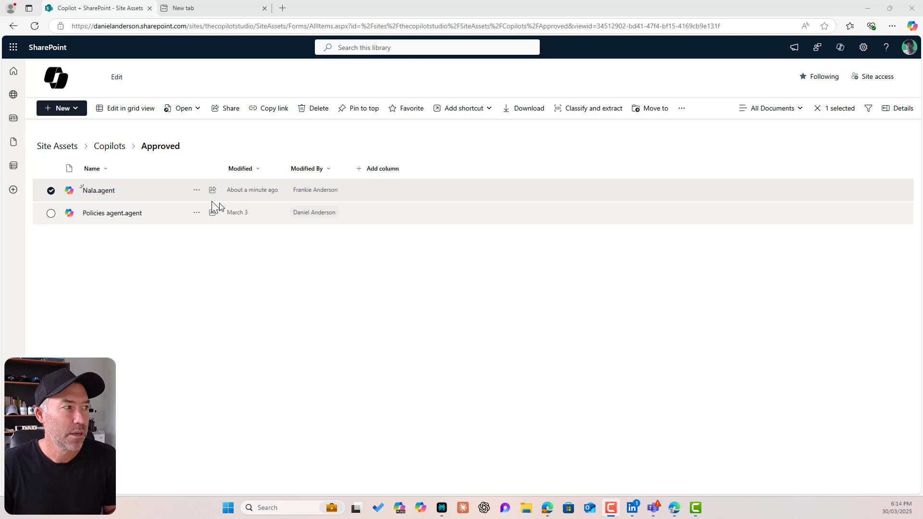
Switch the Copilot Studio Members group's direct access to Nala.agent from Can view to Can edit.
left_click(197, 192)
left_click(237, 221)
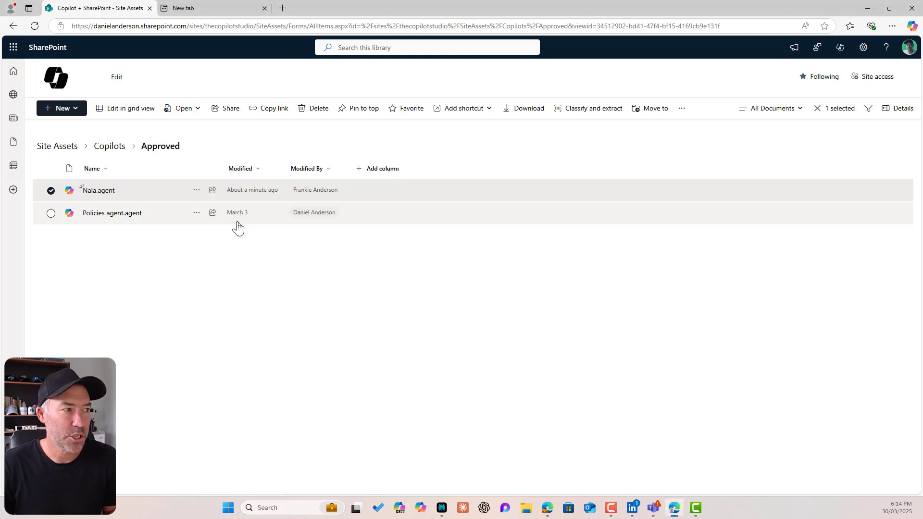
left_click(424, 181)
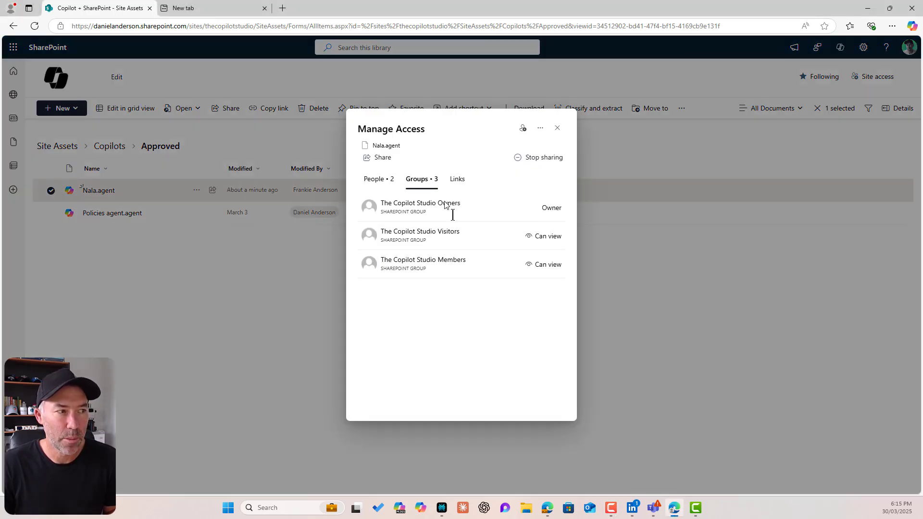
left_click(551, 270)
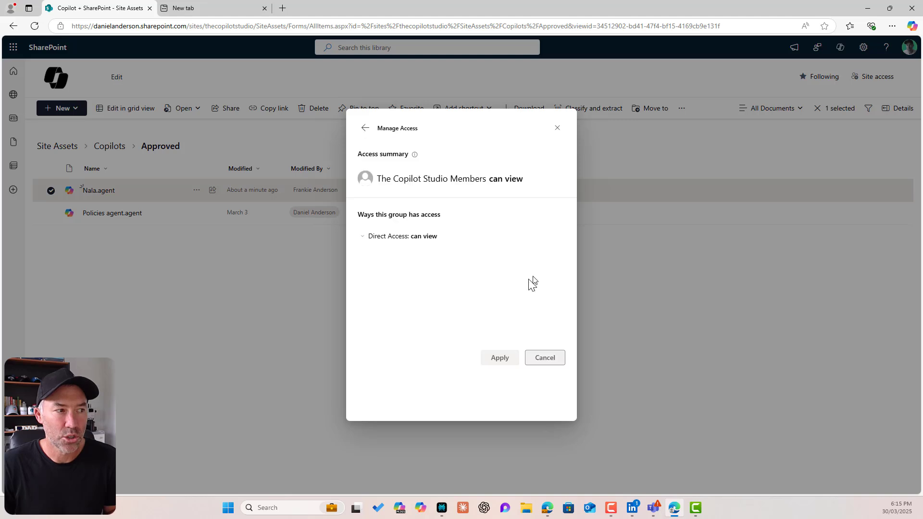
left_click(378, 237)
left_click(391, 269)
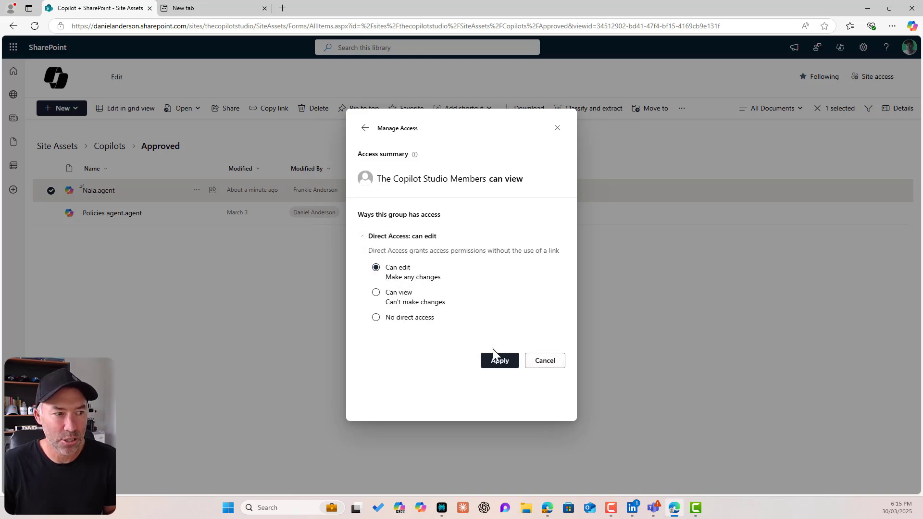
left_click(498, 361)
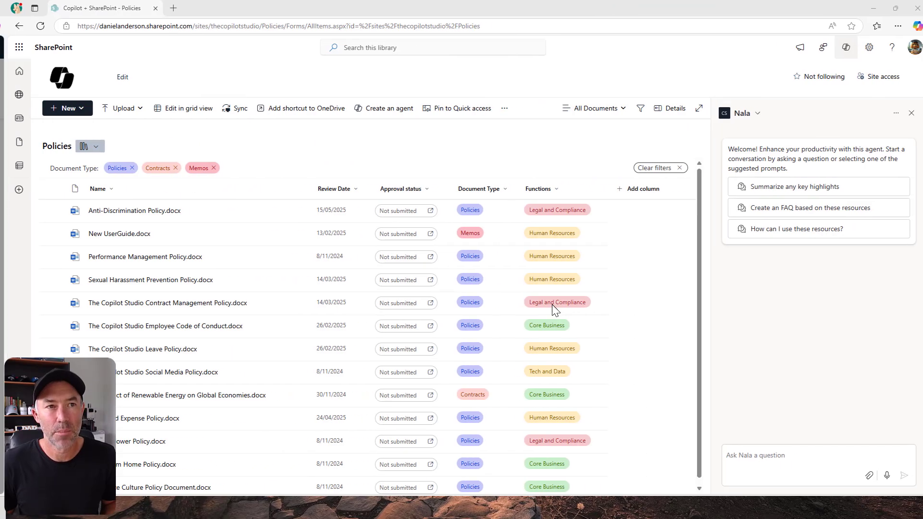
Reload Policies, append 'Hey there..' to Nala's description in the agent editor, and save.
left_click(34, 29)
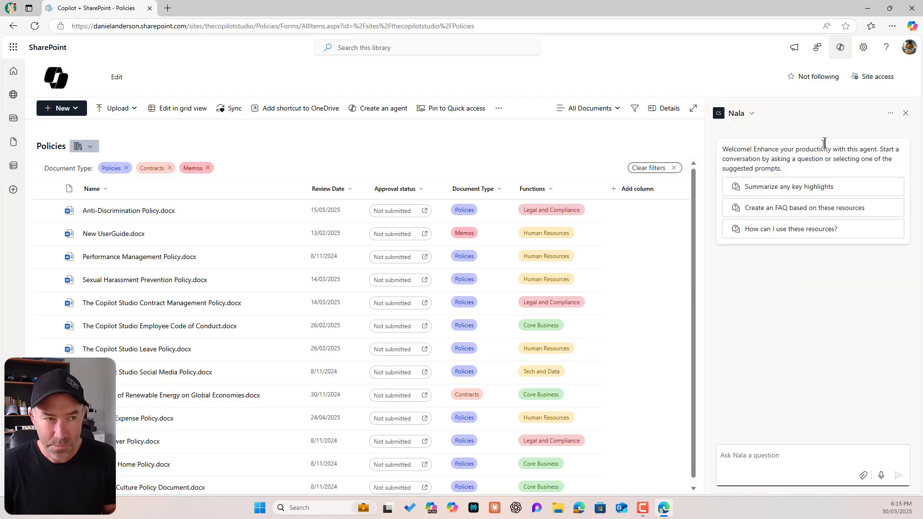
left_click(891, 114)
left_click(810, 163)
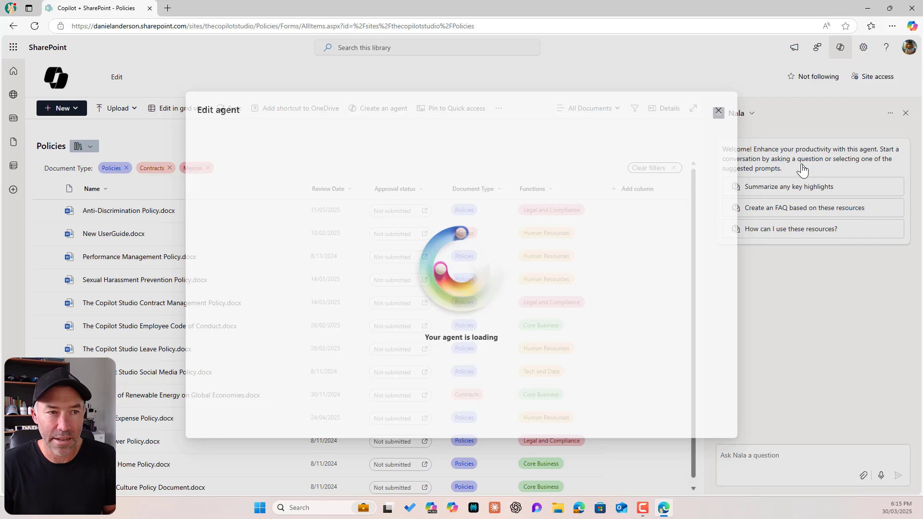
left_click(436, 306)
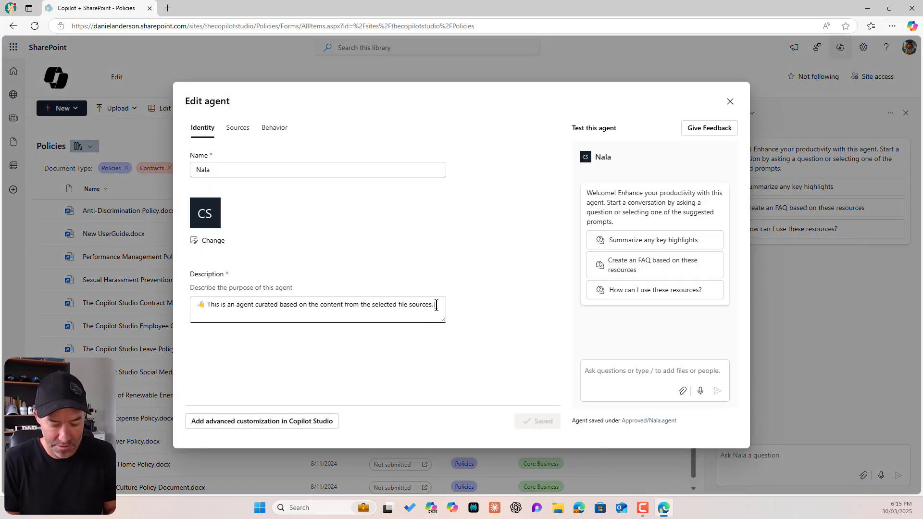
type("Hey there")
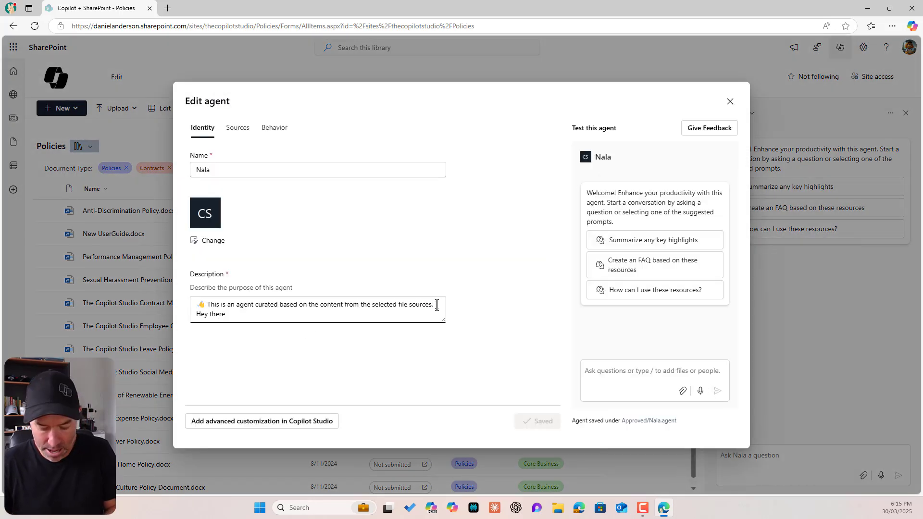
type("..")
left_click(549, 428)
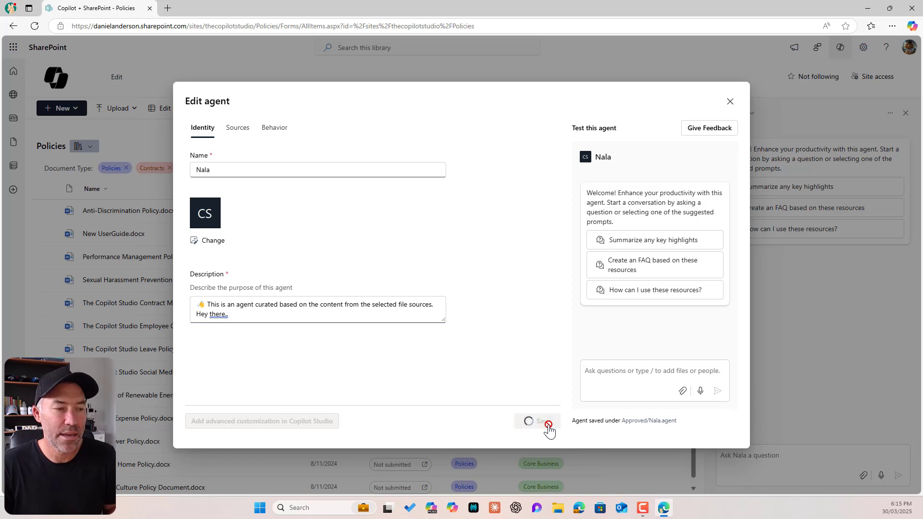